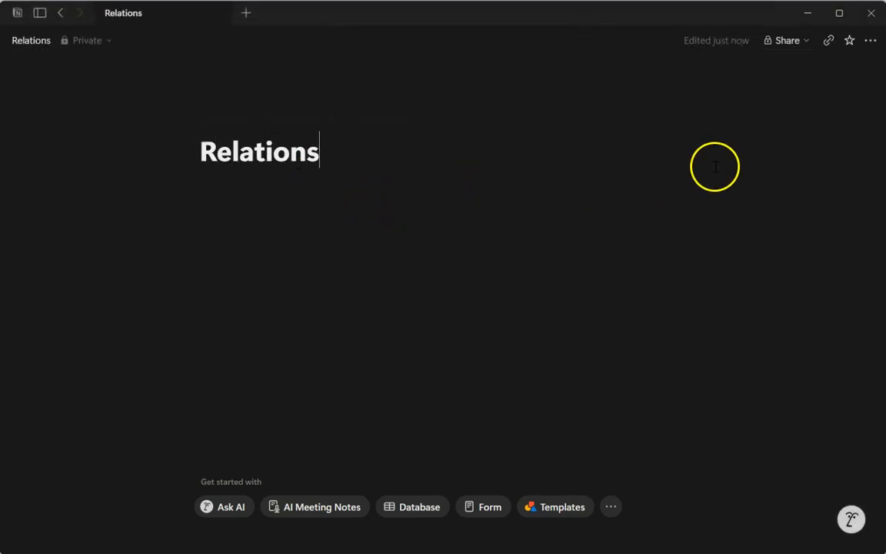
# Step: Set the Relations page to full width
pyautogui.click(873, 45)
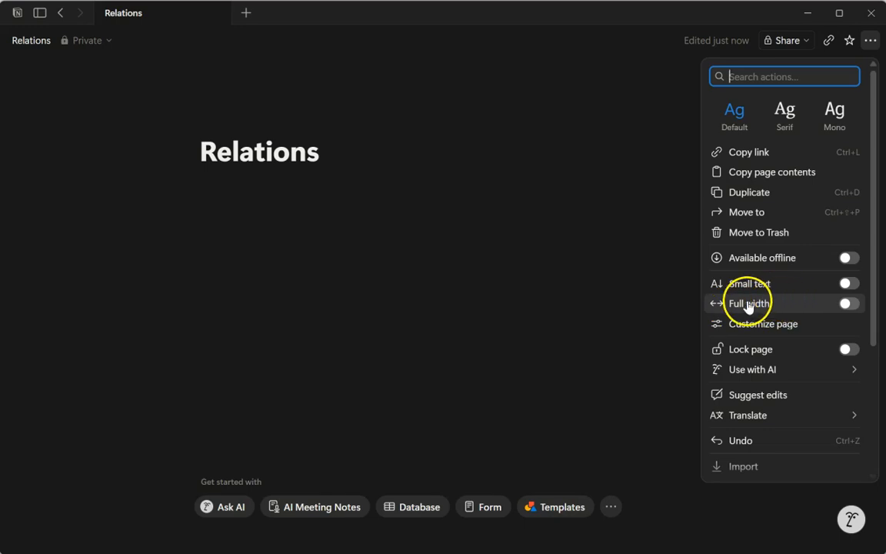
pyautogui.click(846, 304)
pyautogui.click(346, 231)
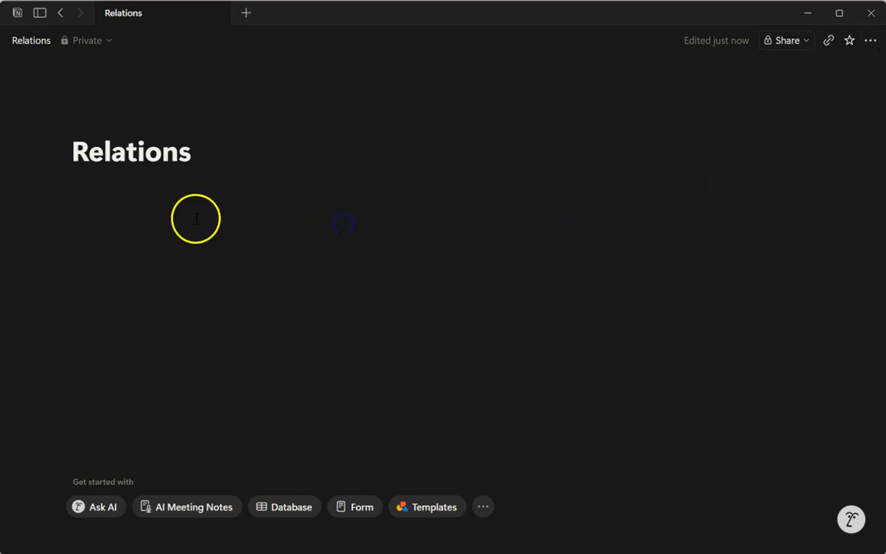
# Step: Insert an inline database under the Relations title and dismiss its setup suggestions
pyautogui.click(177, 211)
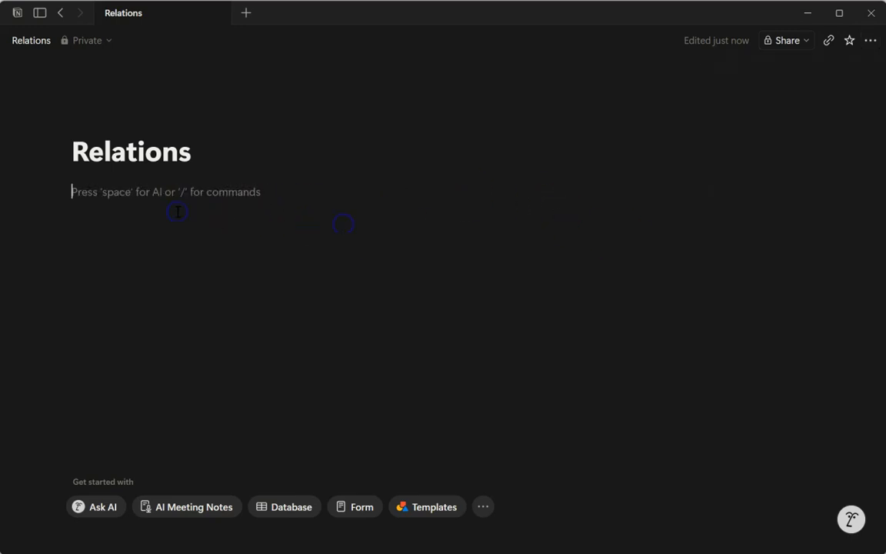
pyautogui.write('/')
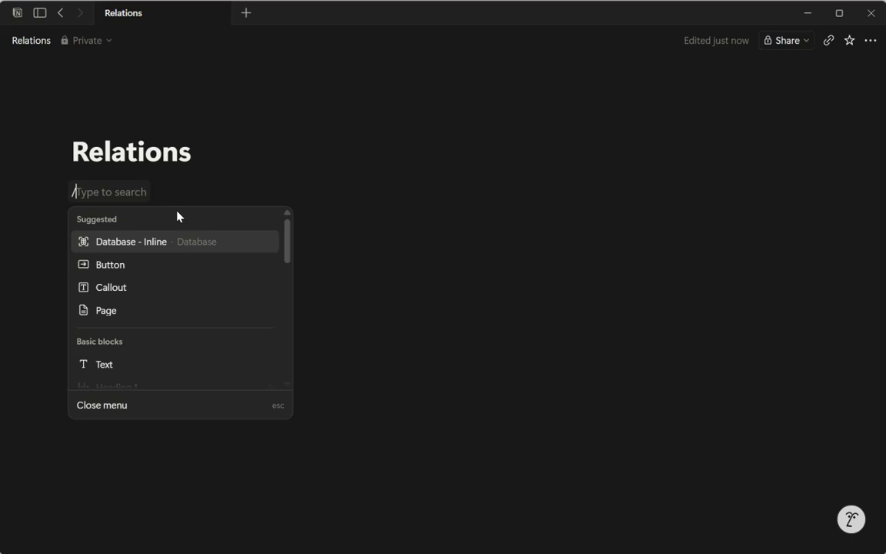
pyautogui.write('dat')
pyautogui.click(171, 211)
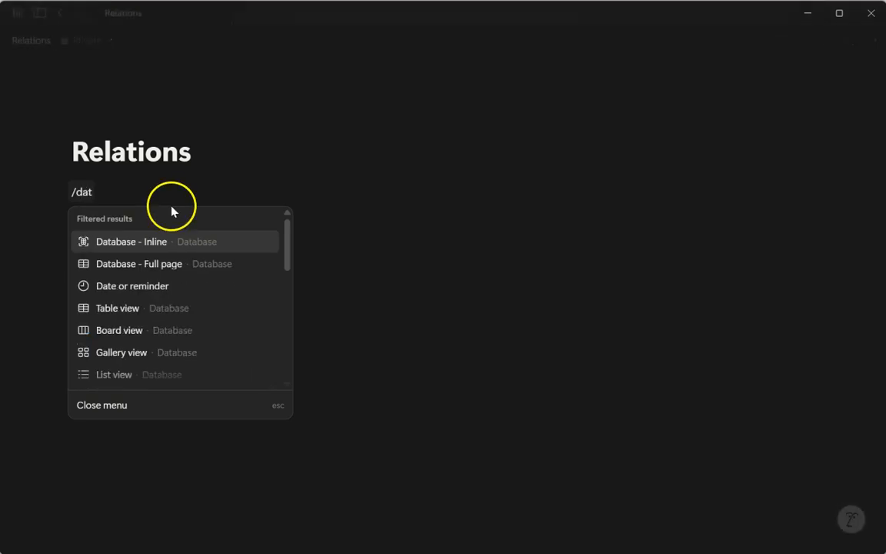
pyautogui.click(123, 245)
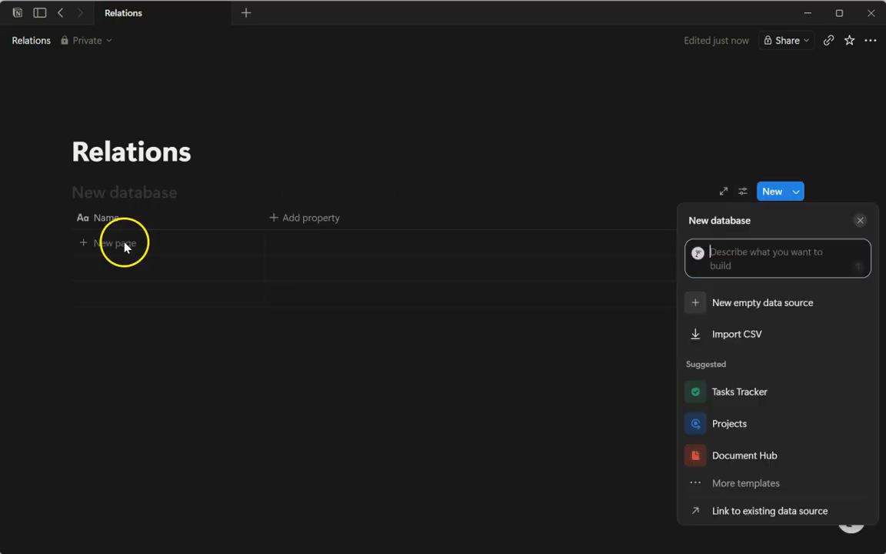
pyautogui.click(395, 209)
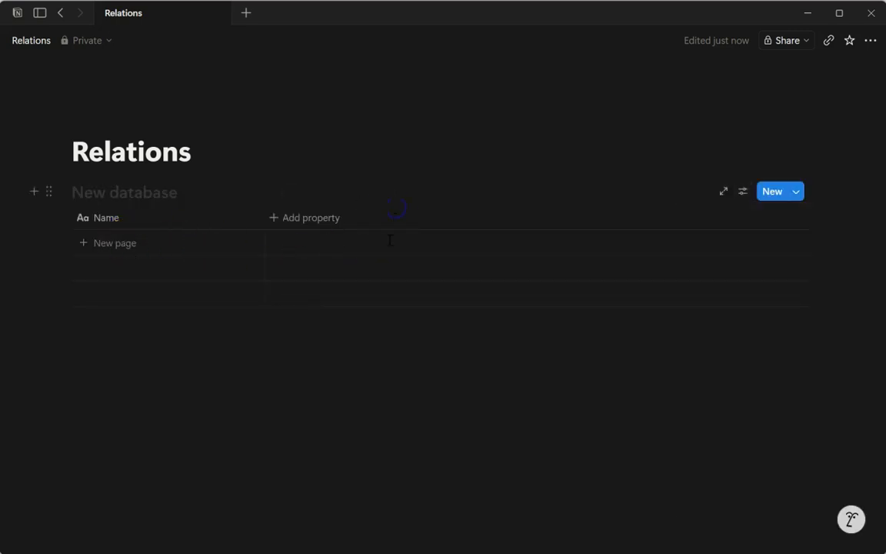
# Step: Insert a second inline database below the first, leaving an empty line between them, and dismiss its setup suggestions
pyautogui.click(156, 374)
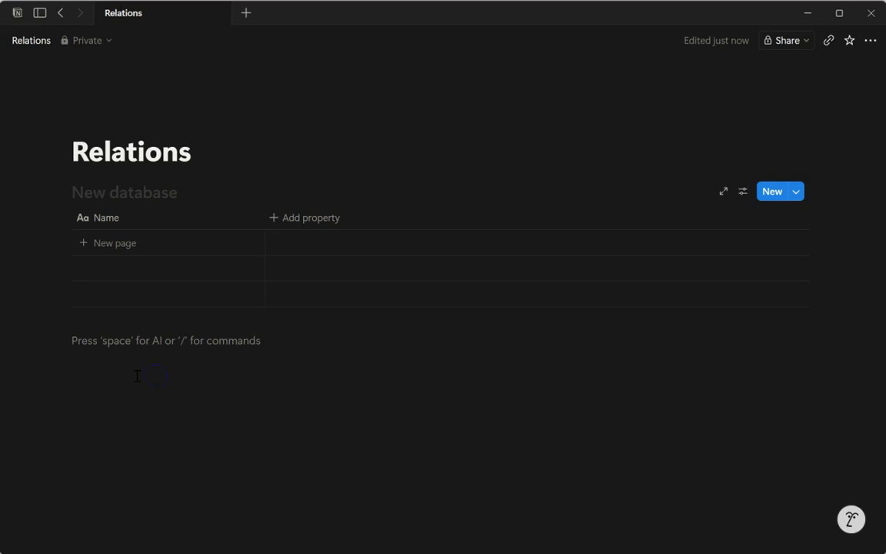
pyautogui.press('Return')
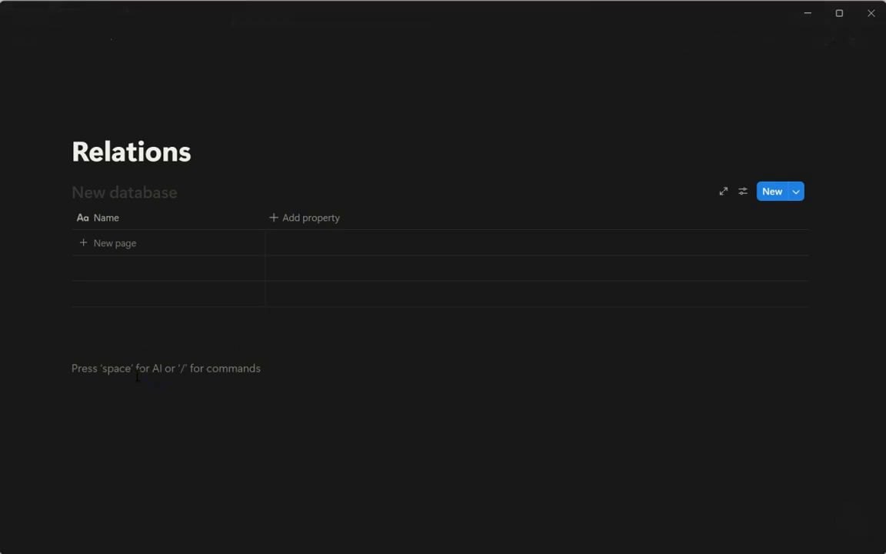
pyautogui.write('/dat')
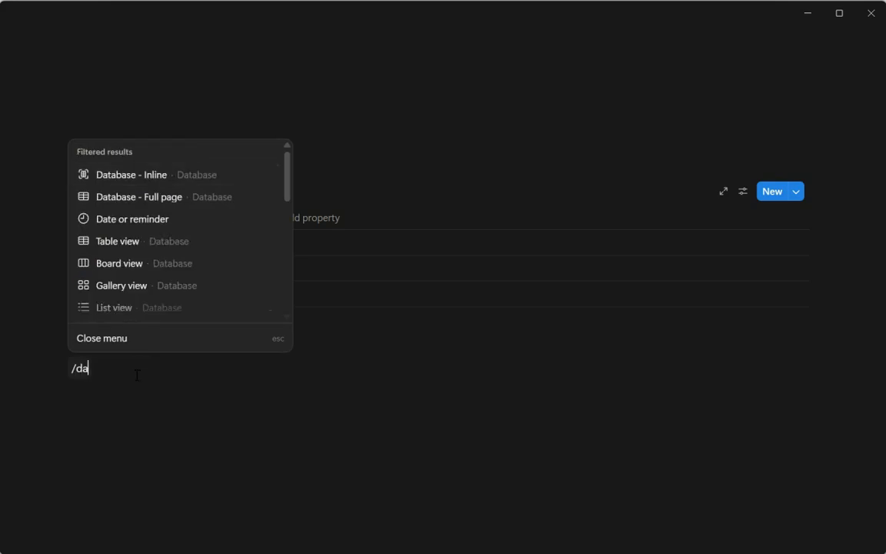
pyautogui.click(130, 180)
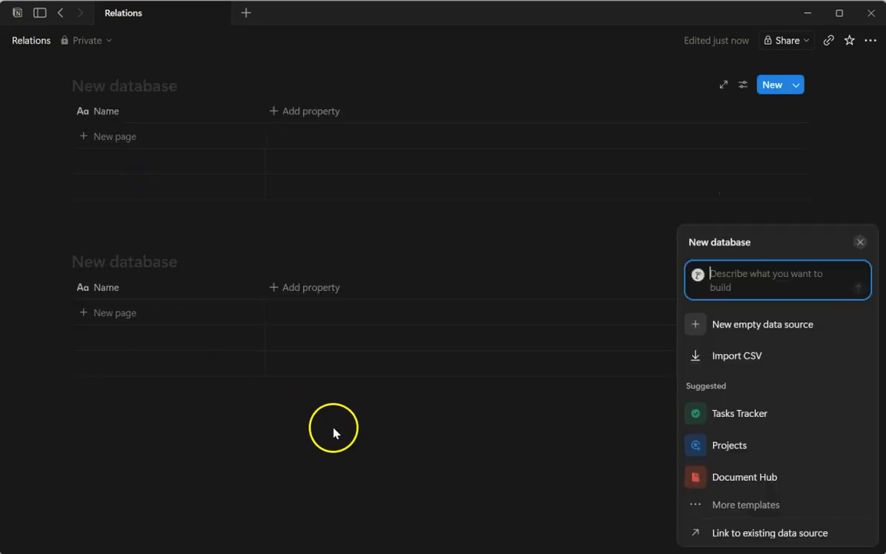
pyautogui.click(335, 428)
pyautogui.scroll(2, 365, 377)
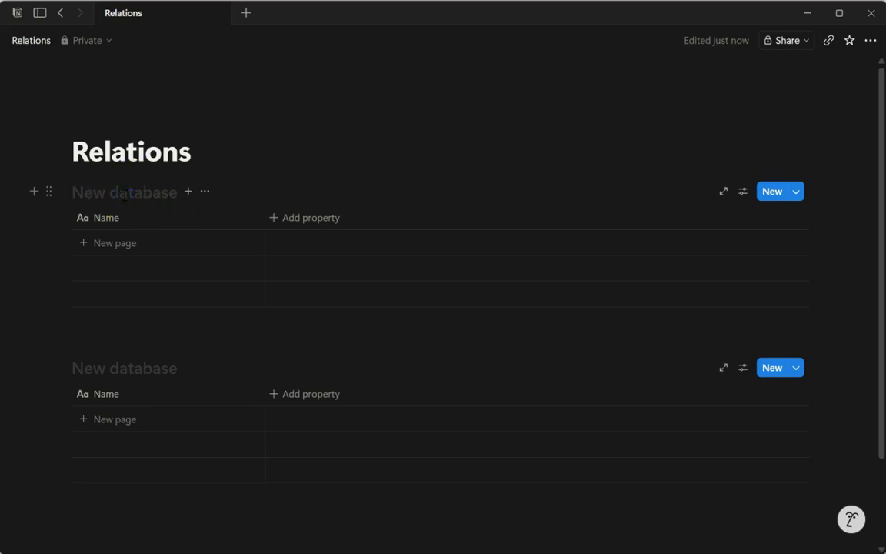
# Step: Title the first database "Projects" and the second database "Tasks"
pyautogui.click(123, 195)
pyautogui.write('Projects')
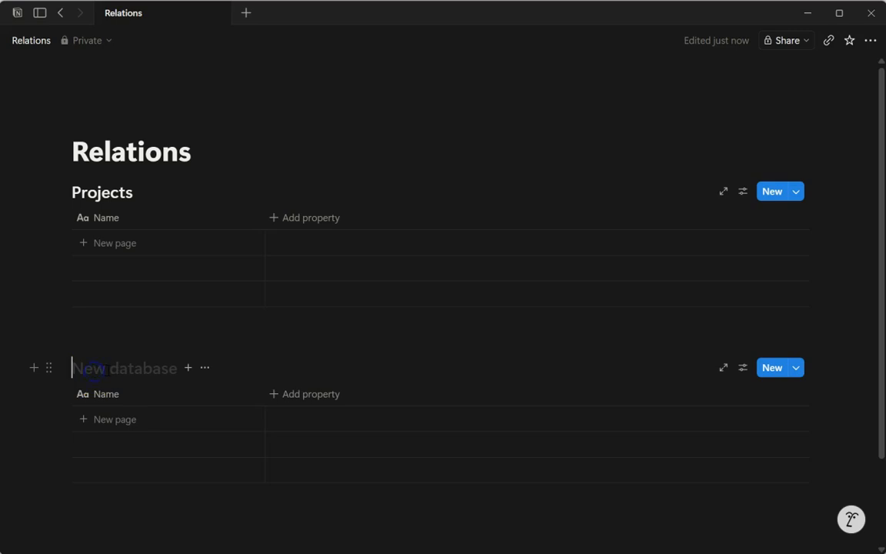
pyautogui.click(93, 368)
pyautogui.write('Tasks')
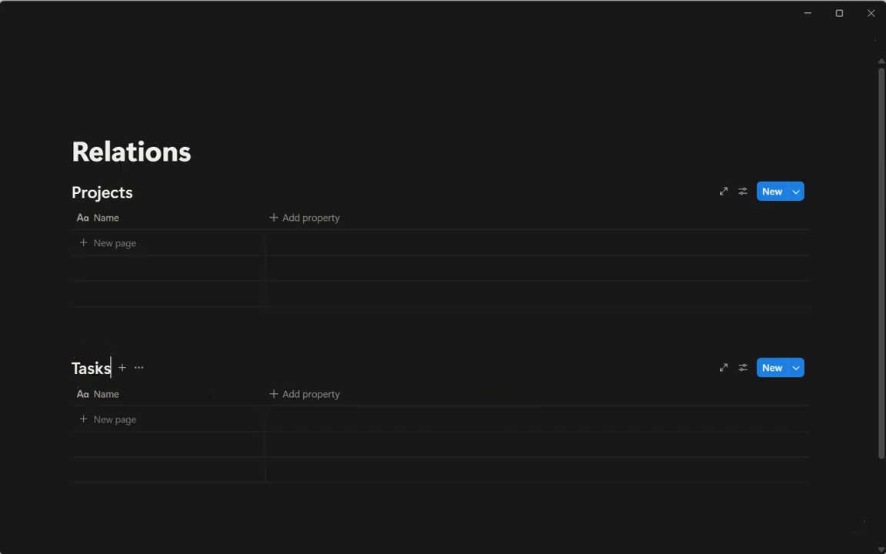
pyautogui.click(219, 348)
pyautogui.press('Escape')
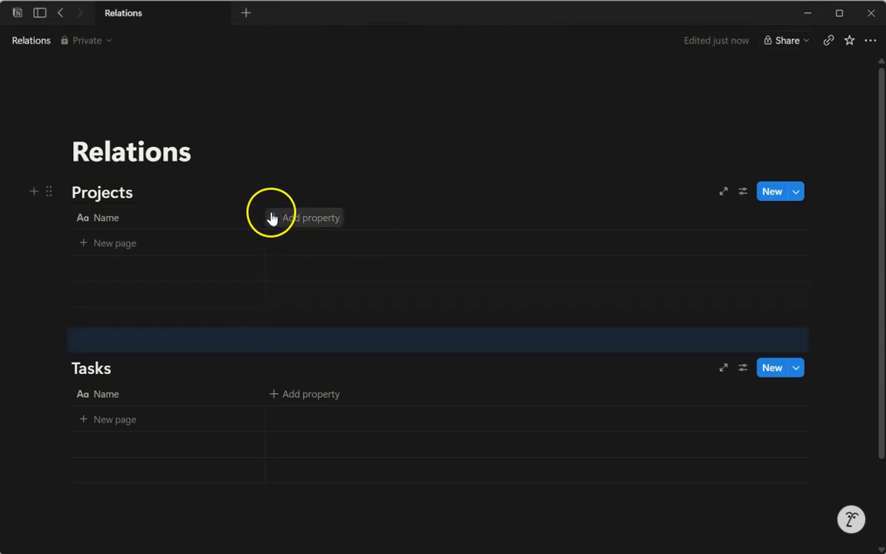
# Step: Narrow the Name columns of the Projects and Tasks databases to about the same width
pyautogui.moveTo(225, 207); pyautogui.dragTo(222, 208)
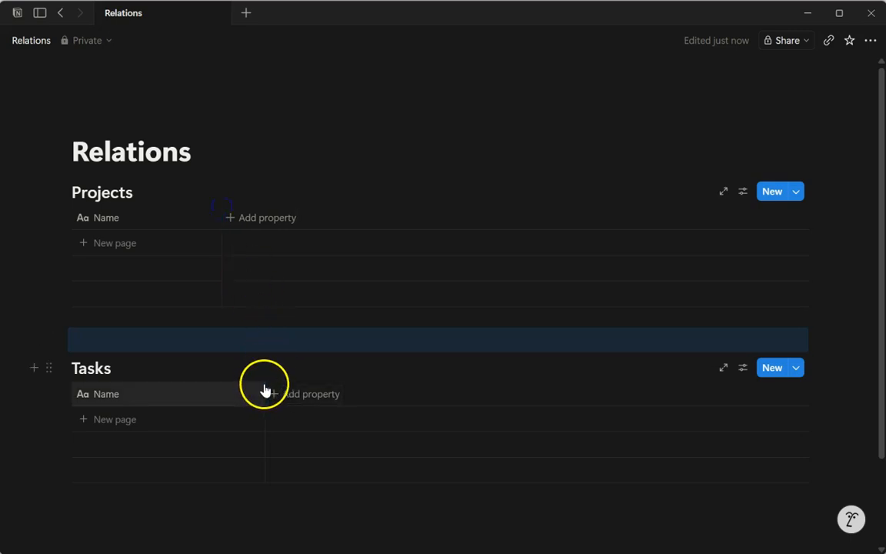
pyautogui.moveTo(265, 390); pyautogui.dragTo(225, 390)
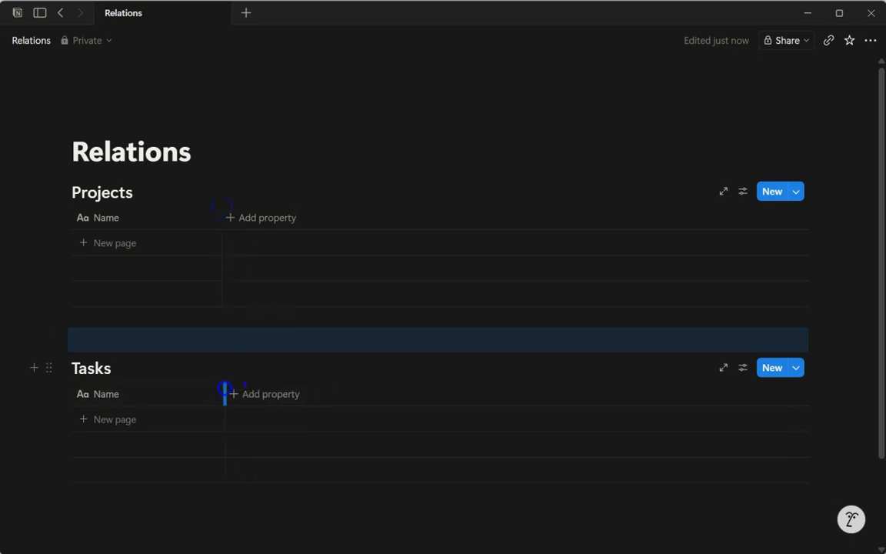
# Step: Add three pages to the Projects database named "Project 1", "Project 2" and "Project 3"
pyautogui.click(115, 243)
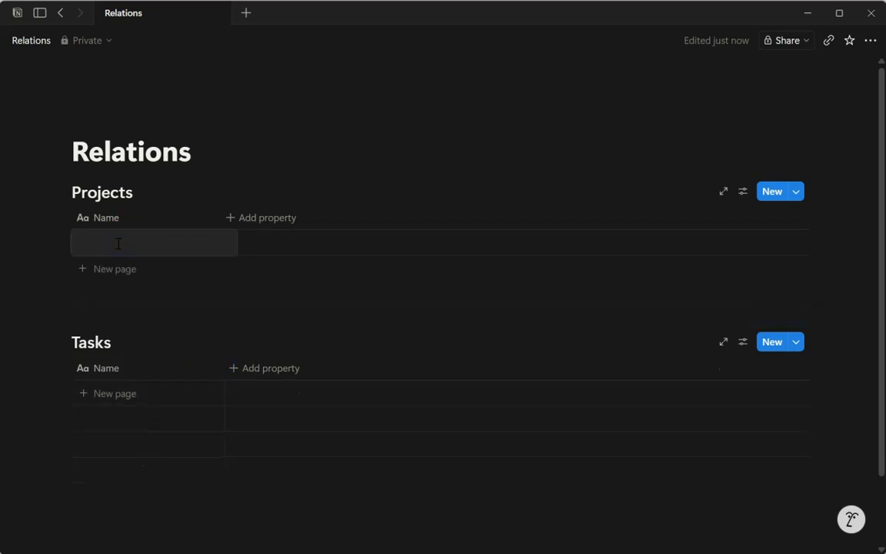
pyautogui.write('Projec')
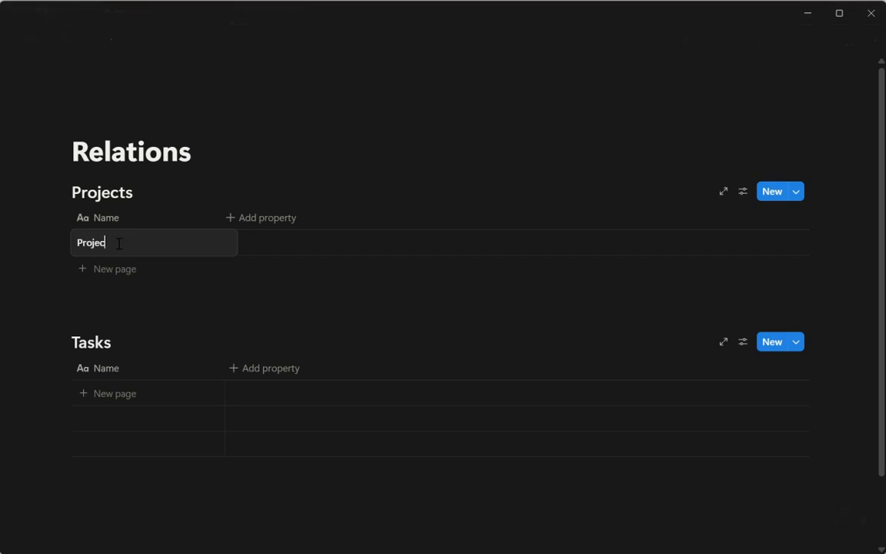
pyautogui.write('t 1')
pyautogui.click(123, 270)
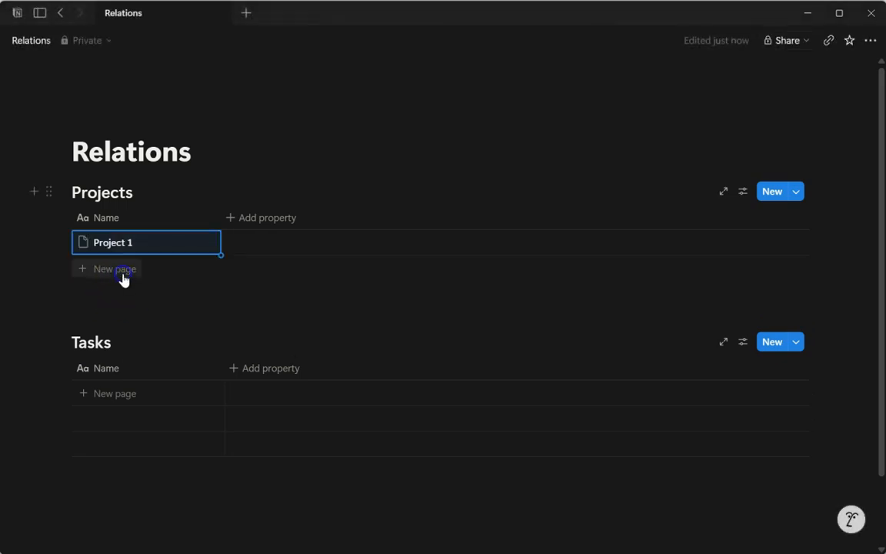
pyautogui.write('Proje')
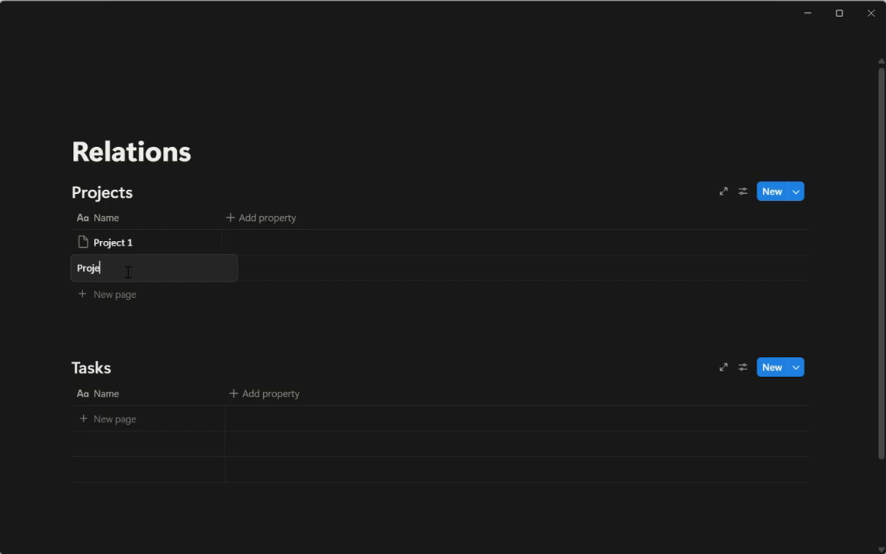
pyautogui.write('ct 2')
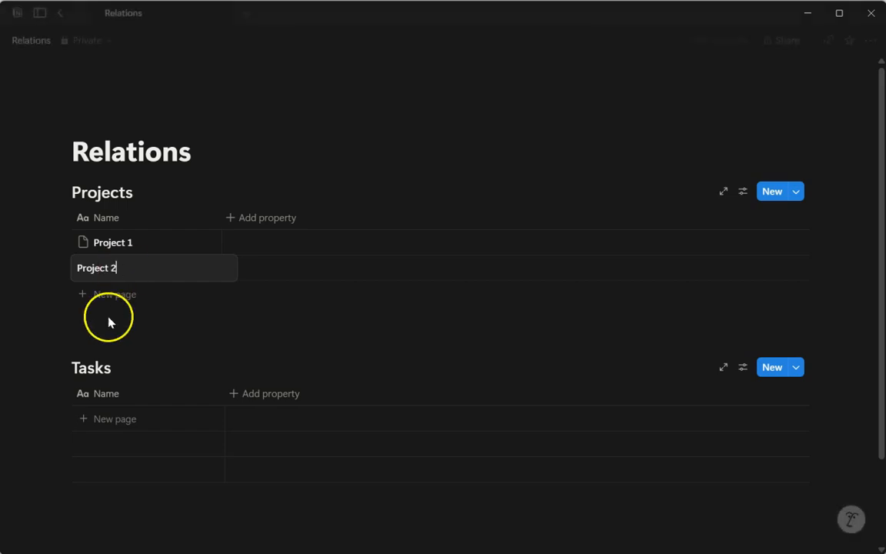
pyautogui.click(124, 300)
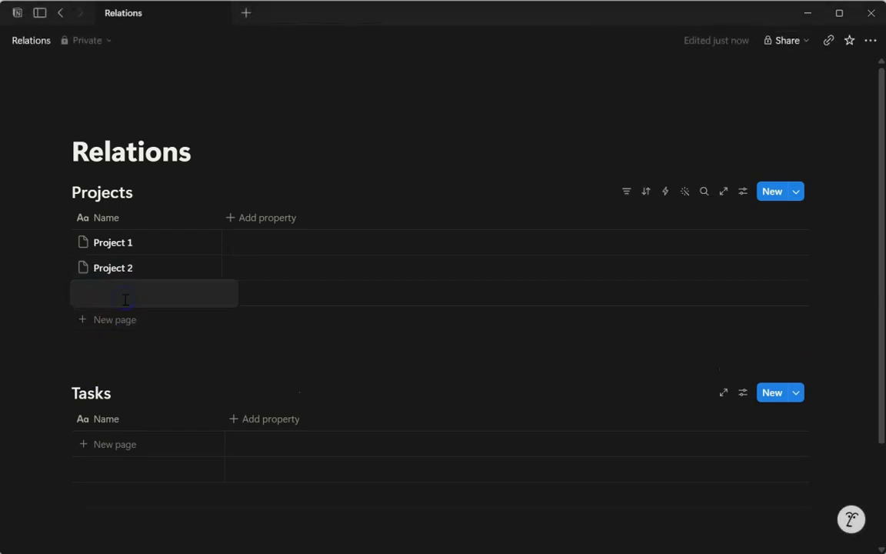
pyautogui.write('Project 3')
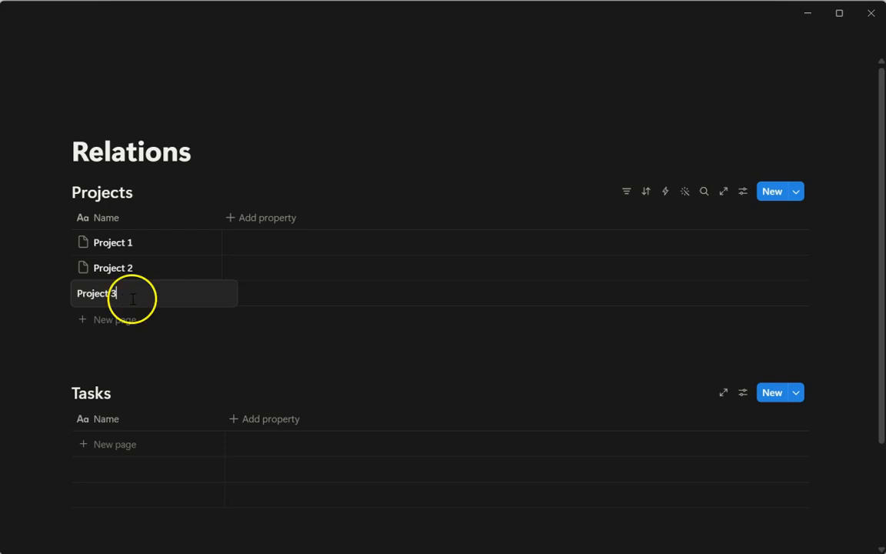
pyautogui.click(272, 355)
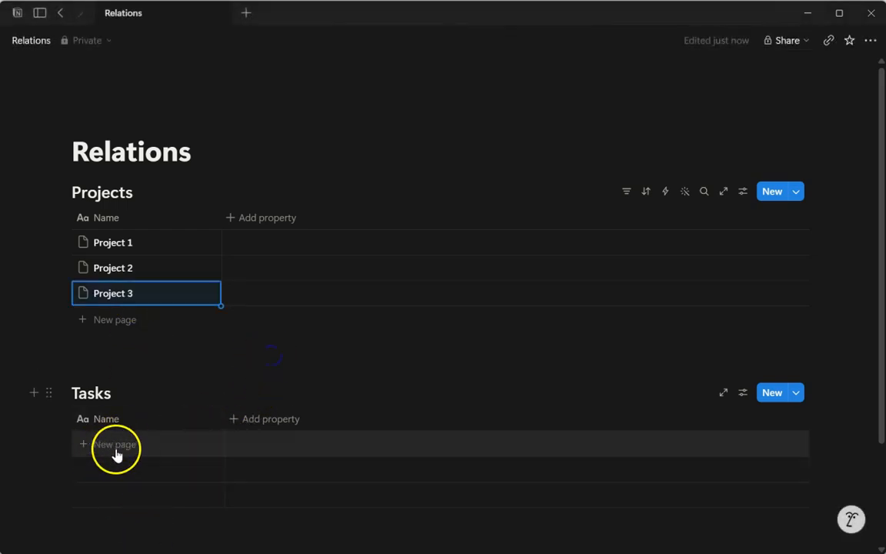
# Step: Add three pages to the Tasks database named "Task 1", "Task 2" and "Task 3"
pyautogui.click(115, 446)
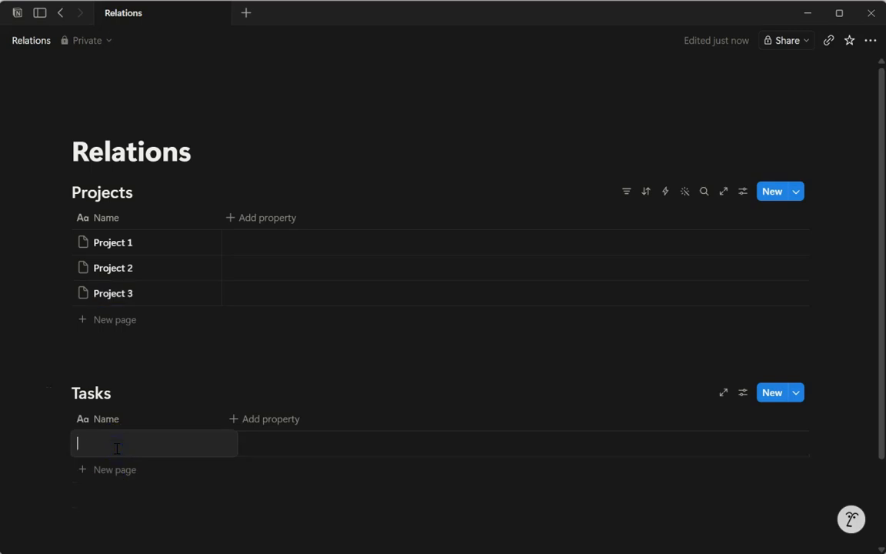
pyautogui.write('Task 1')
pyautogui.press('Escape')
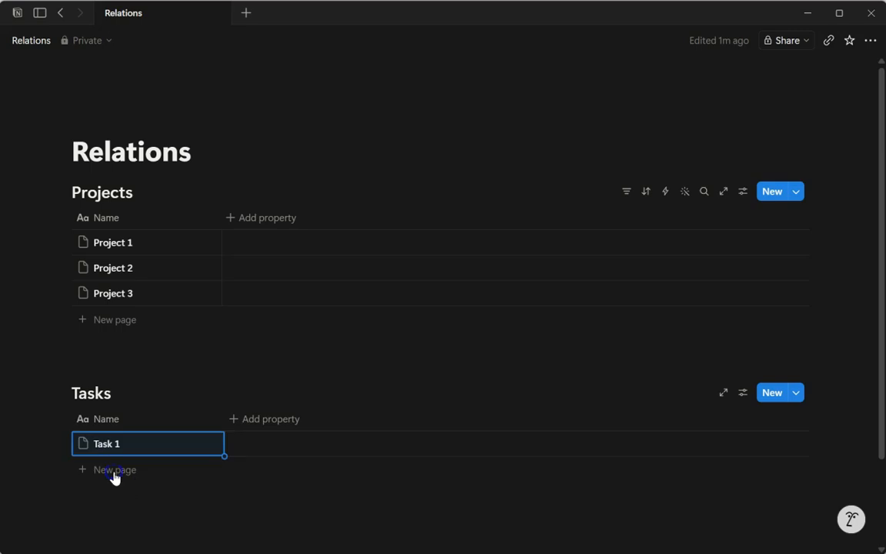
pyautogui.click(114, 474)
pyautogui.write('Ta')
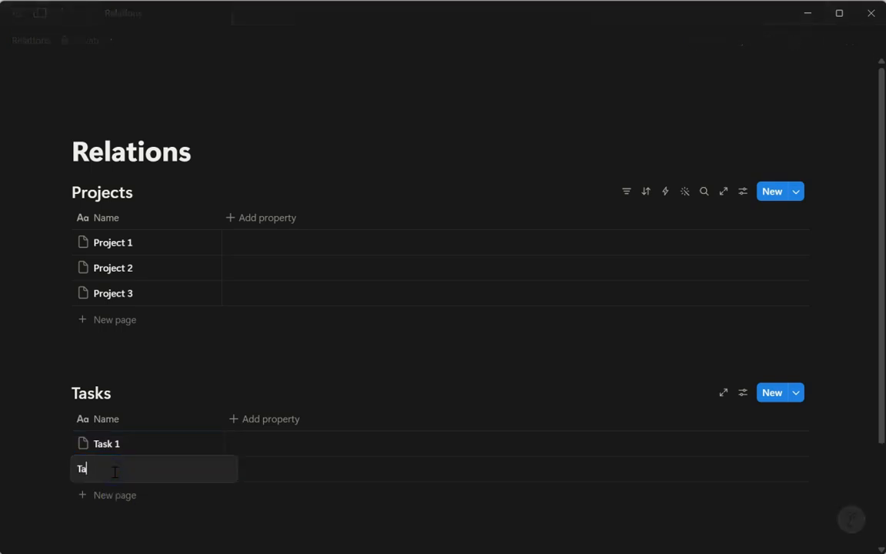
pyautogui.write('sk 2')
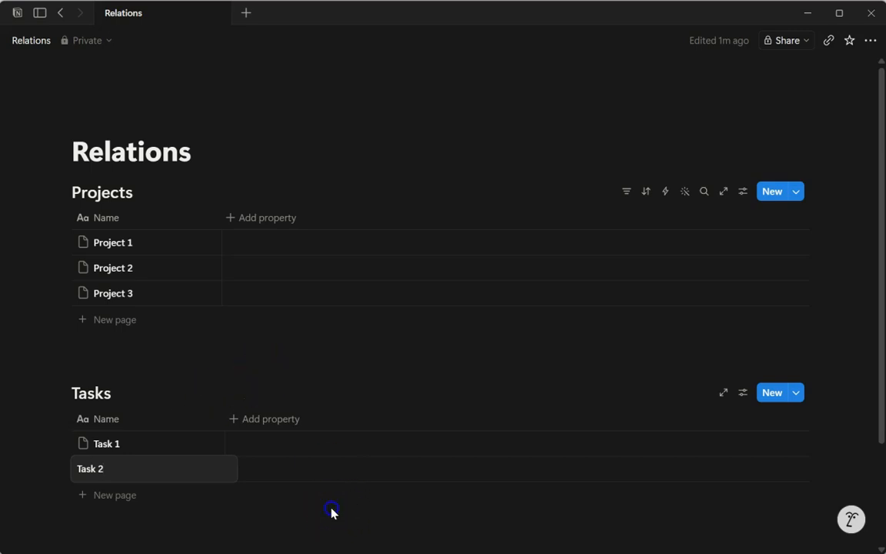
pyautogui.click(133, 504)
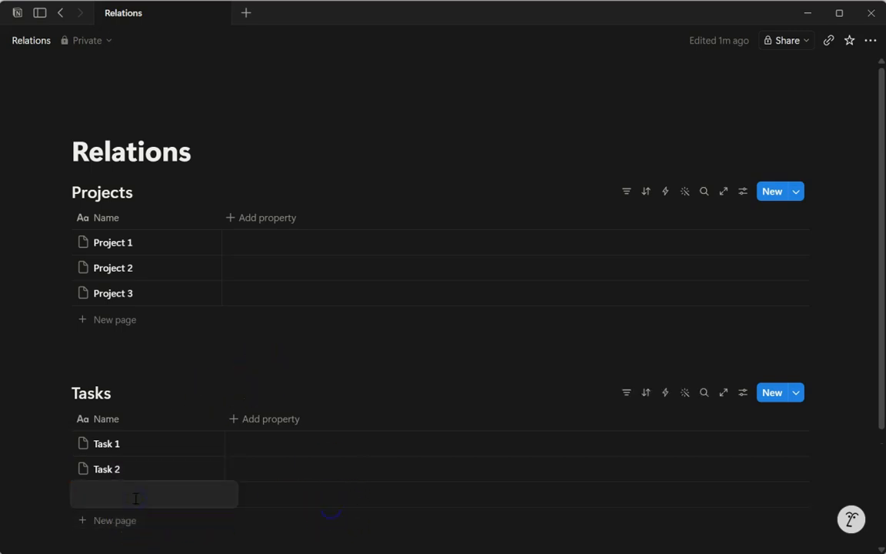
pyautogui.write('Task')
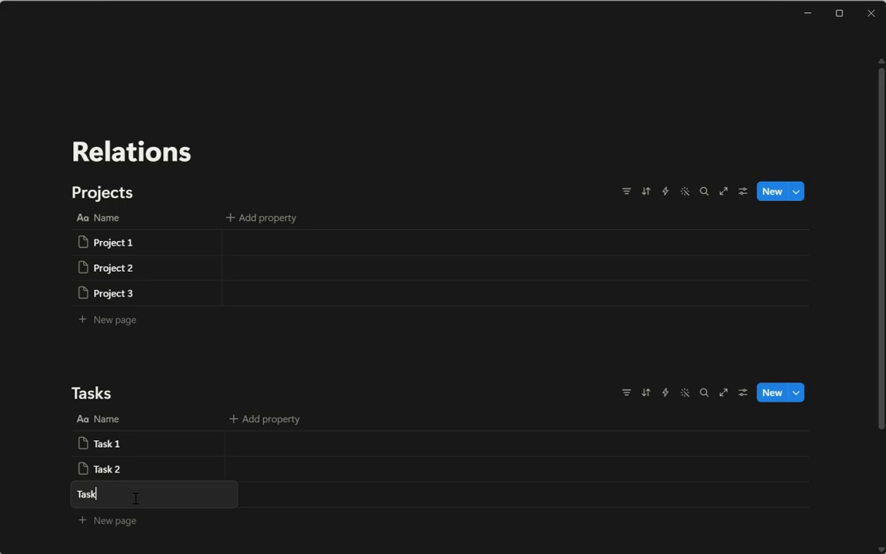
pyautogui.write(' 3')
pyautogui.press('Escape')
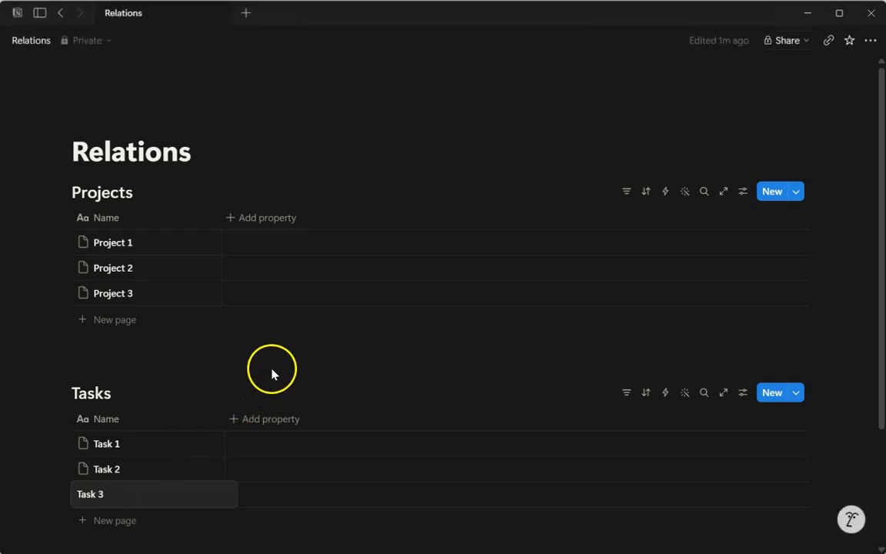
# Step: Add a Status property to the Projects database
pyautogui.click(232, 219)
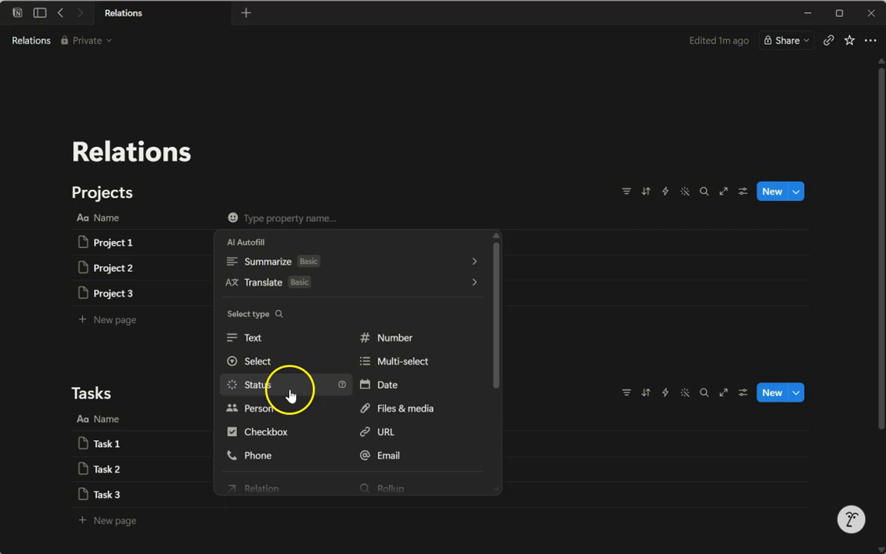
pyautogui.click(260, 387)
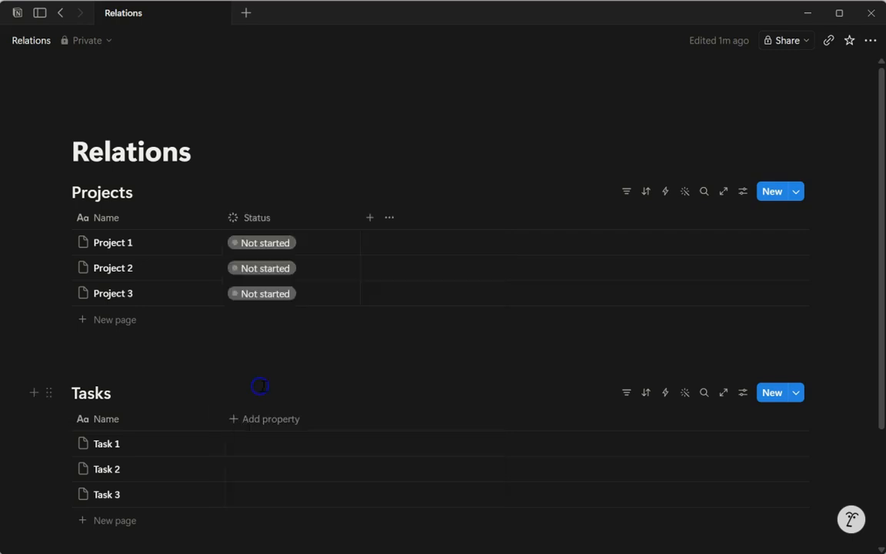
# Step: Add a Status property to the Tasks database and a Date property to both the Projects and Tasks databases
pyautogui.click(235, 426)
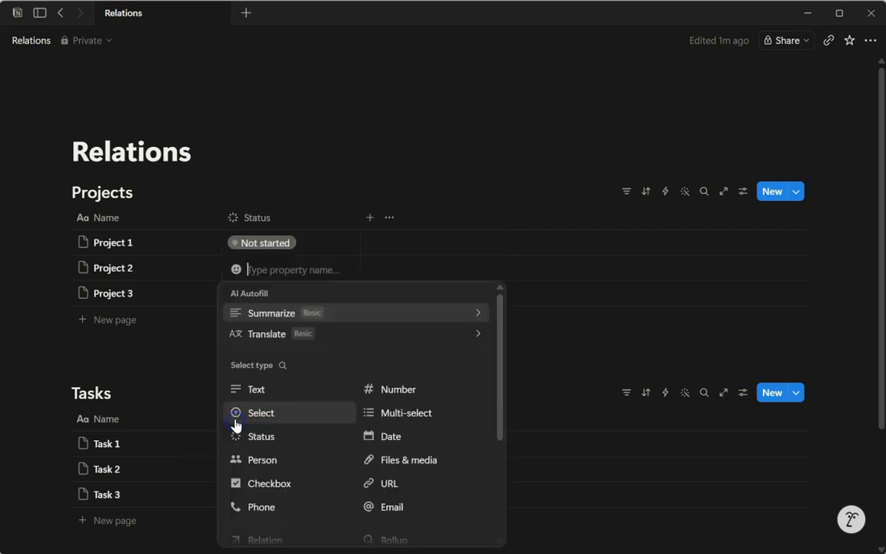
pyautogui.click(257, 437)
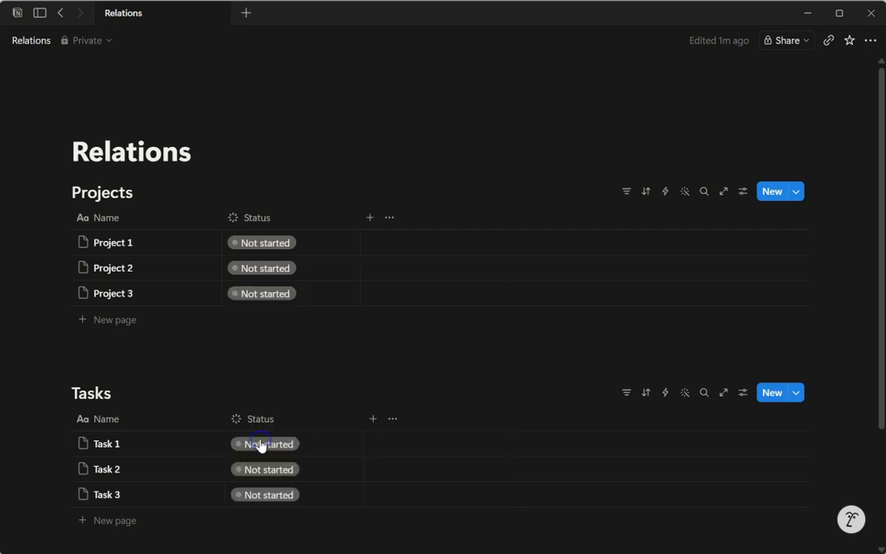
pyautogui.click(371, 220)
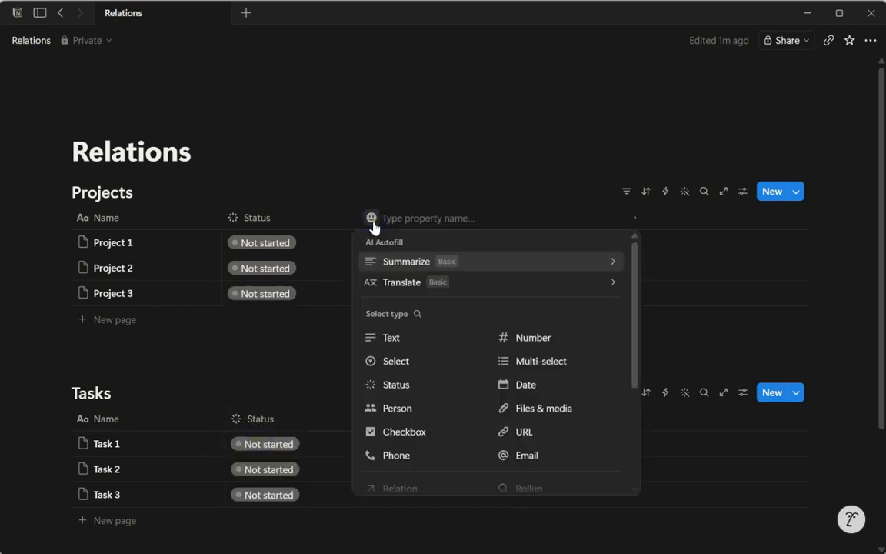
pyautogui.click(520, 387)
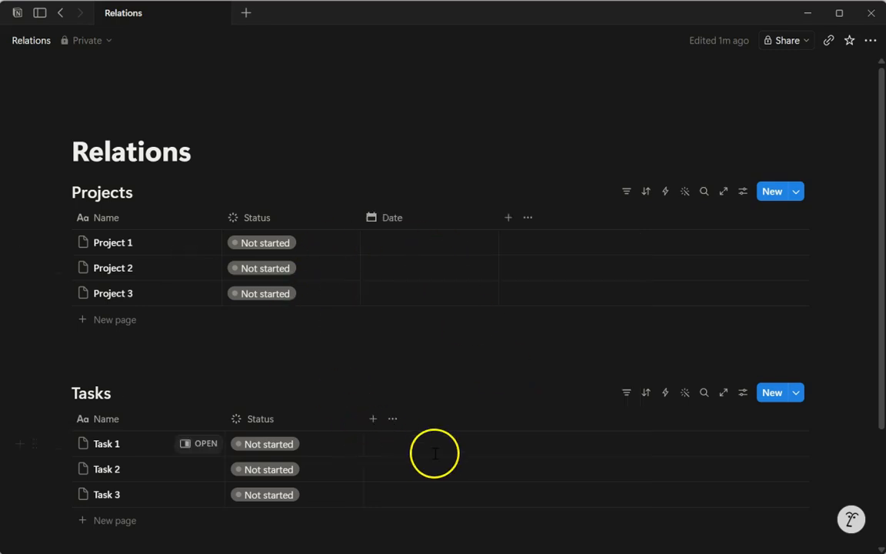
pyautogui.click(373, 423)
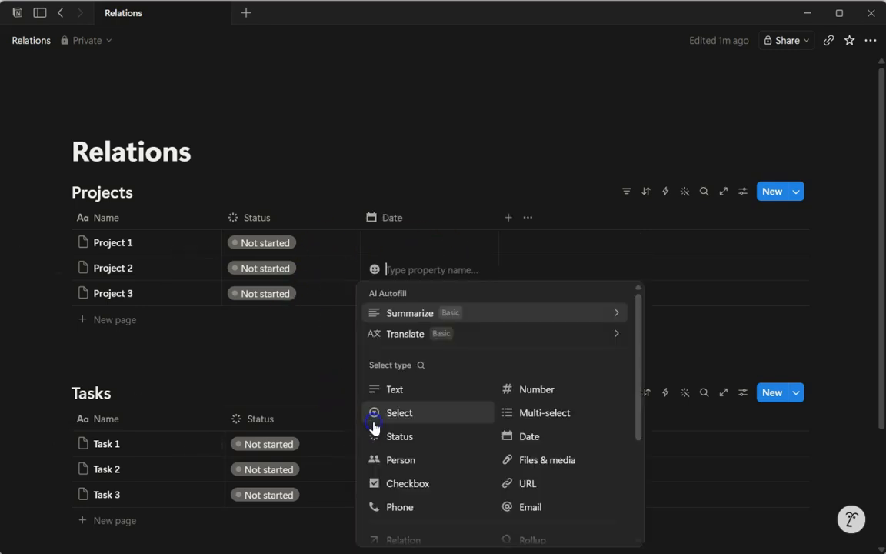
pyautogui.click(521, 439)
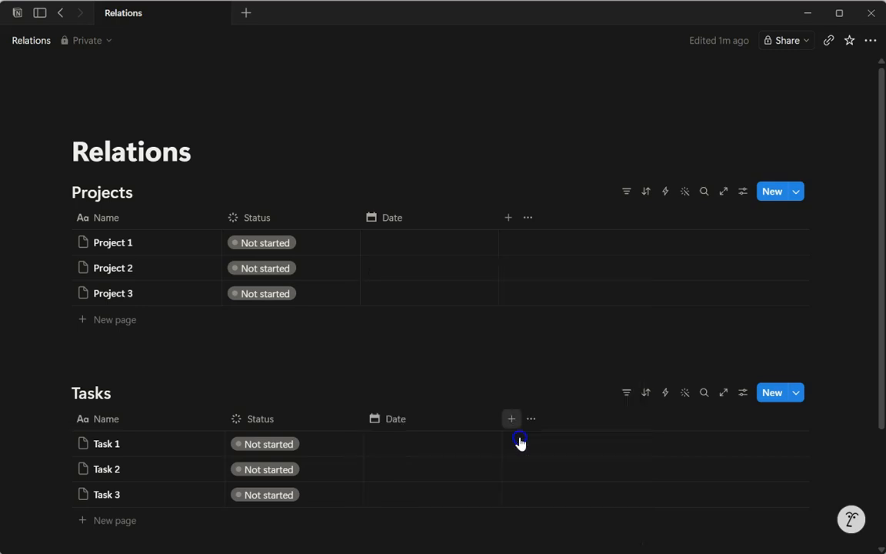
# Step: Set the status of Project 2 to In progress and of Project 3 to Done
pyautogui.click(273, 268)
pyautogui.click(283, 368)
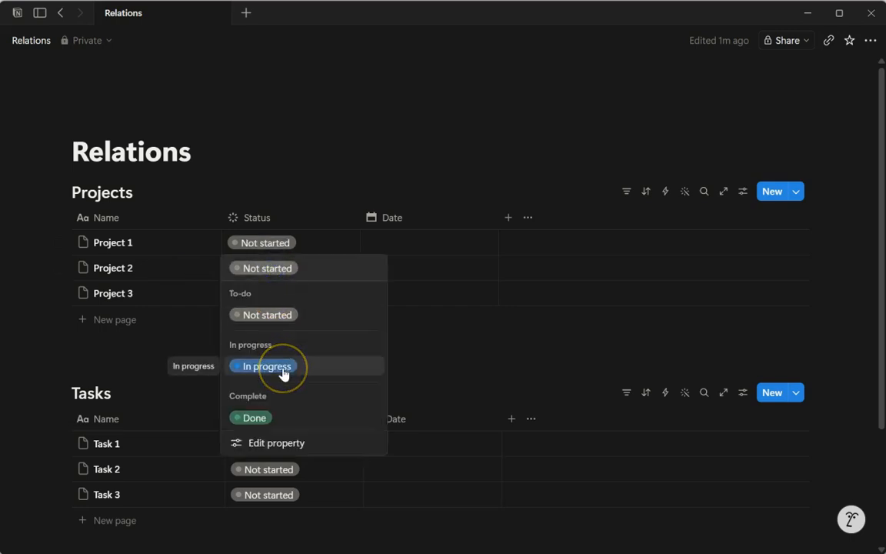
pyautogui.click(283, 368)
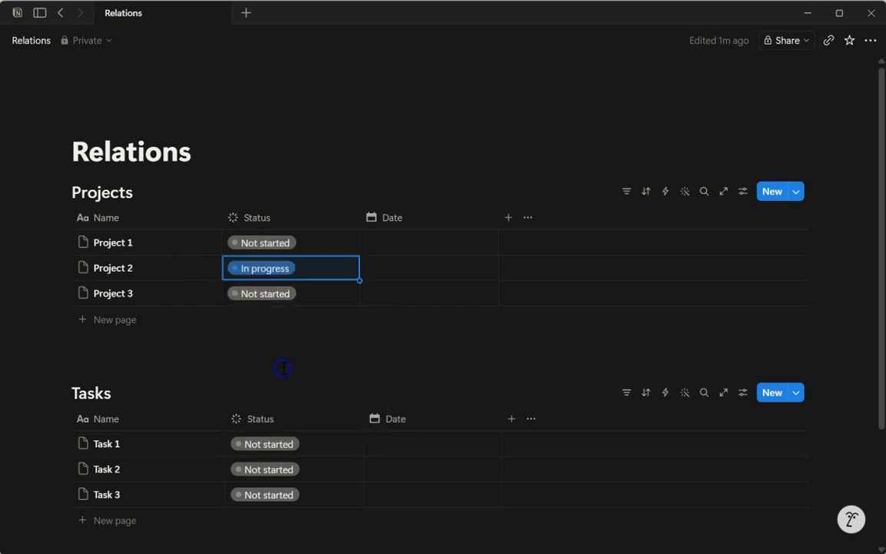
pyautogui.click(290, 298)
pyautogui.click(259, 441)
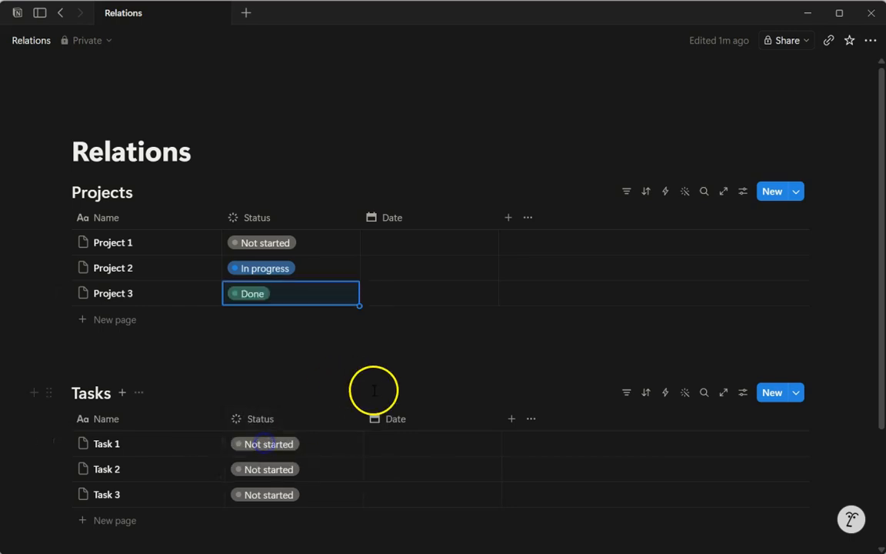
# Step: Set the status of Task 1 to In progress and of Task 2 to Done
pyautogui.click(287, 446)
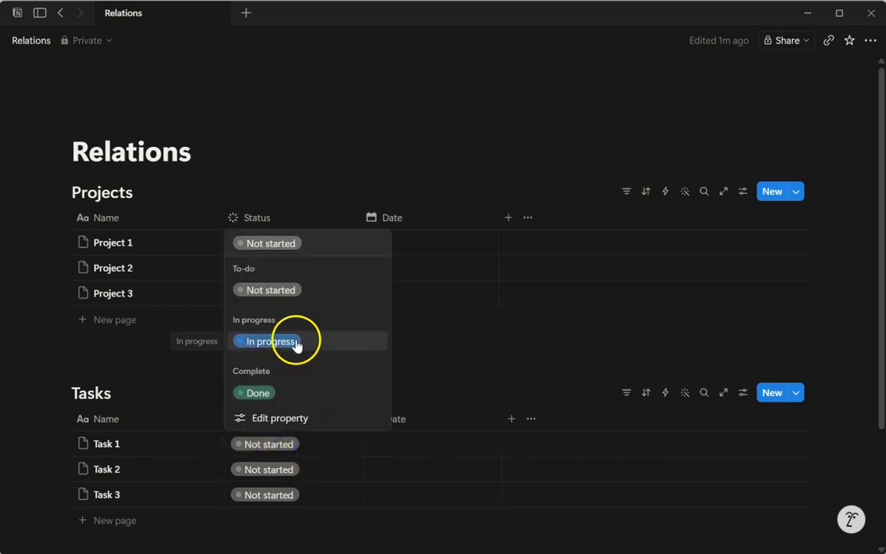
pyautogui.click(282, 352)
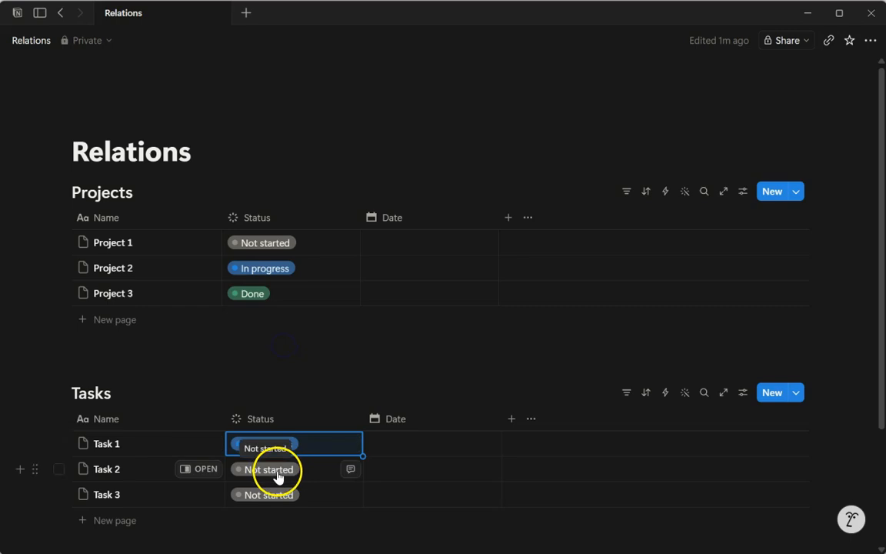
pyautogui.click(279, 475)
pyautogui.click(262, 419)
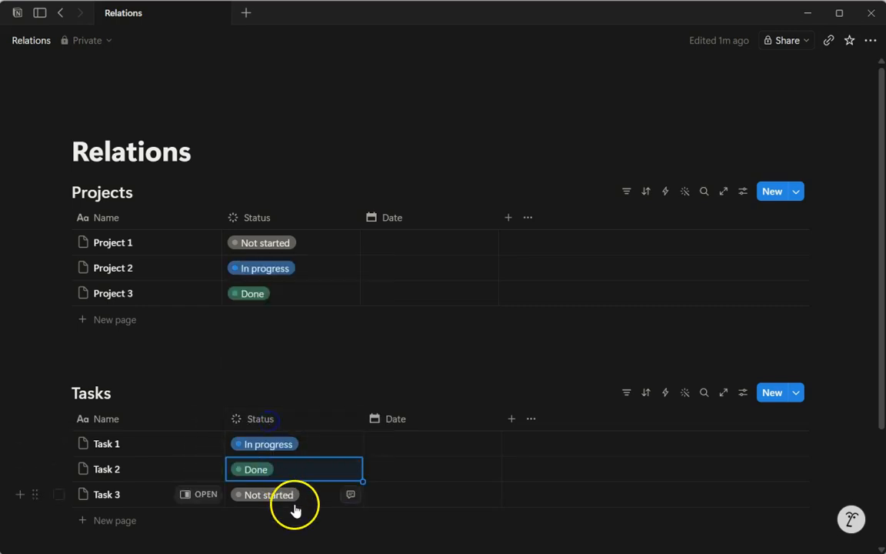
# Step: Set the dates of Project 1, Project 2 and Project 3 to June 11, June 19 and June 12, 2026
pyautogui.click(418, 254)
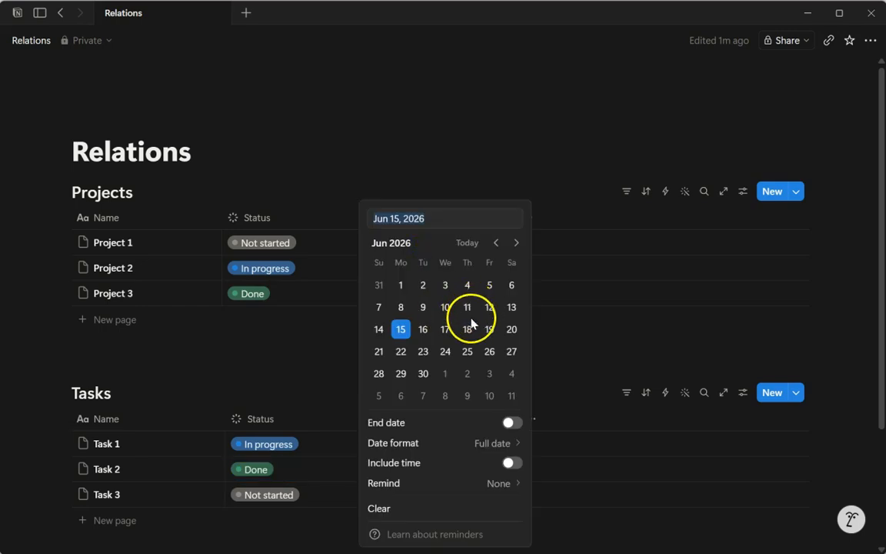
pyautogui.click(465, 308)
pyautogui.click(321, 311)
pyautogui.click(419, 279)
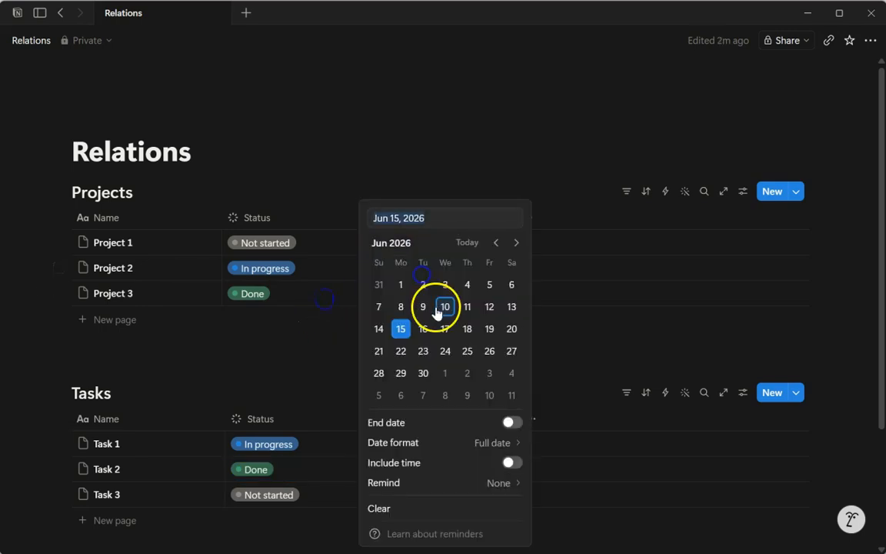
pyautogui.click(488, 330)
pyautogui.click(348, 300)
pyautogui.click(413, 295)
pyautogui.click(489, 307)
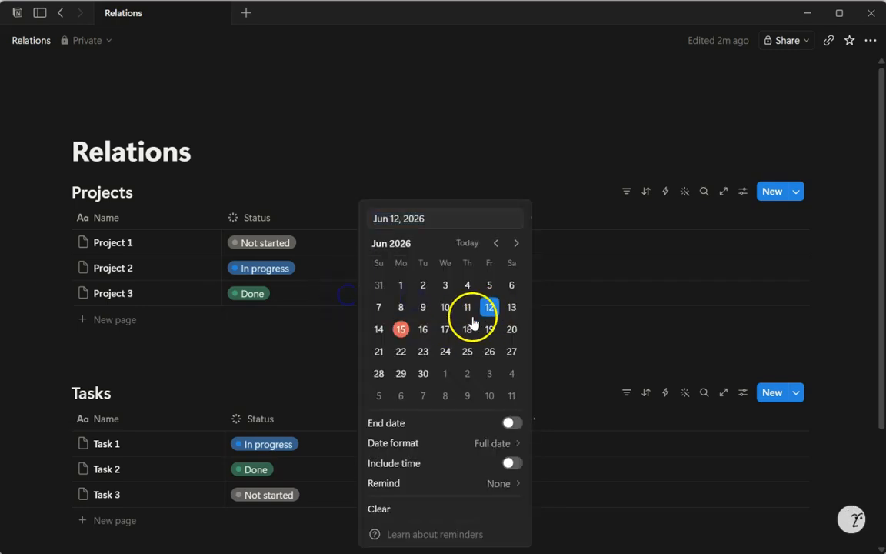
pyautogui.click(297, 357)
# Step: Set the dates of Task 1, Task 2 and Task 3 to June 30, June 11 and June 25, 2026
pyautogui.click(412, 444)
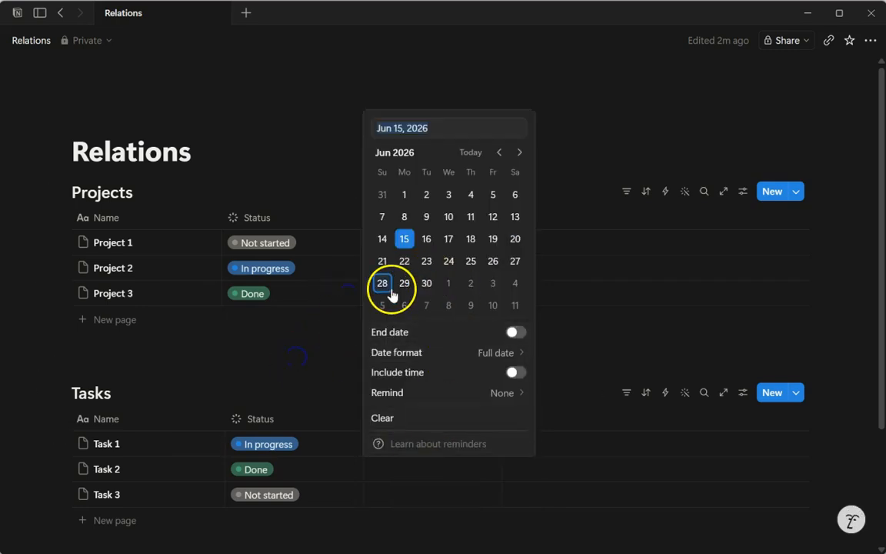
pyautogui.click(426, 285)
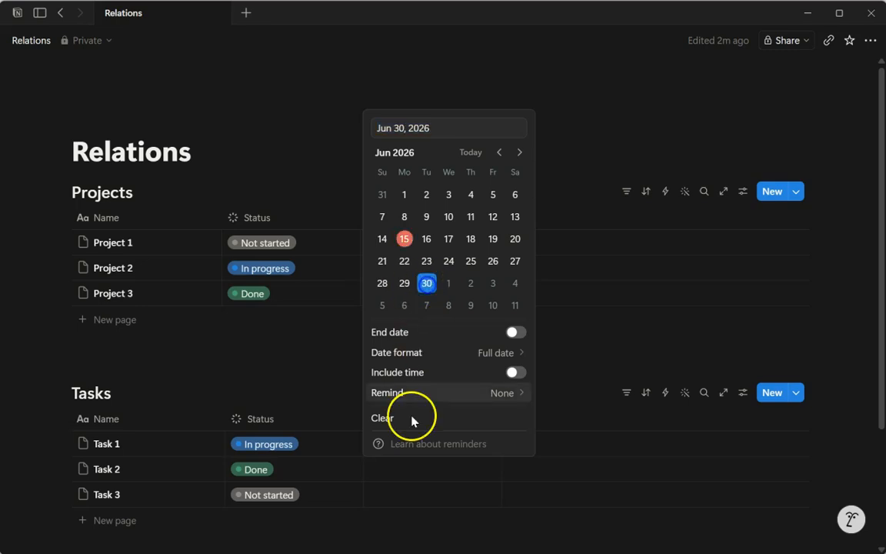
pyautogui.click(409, 478)
pyautogui.click(413, 481)
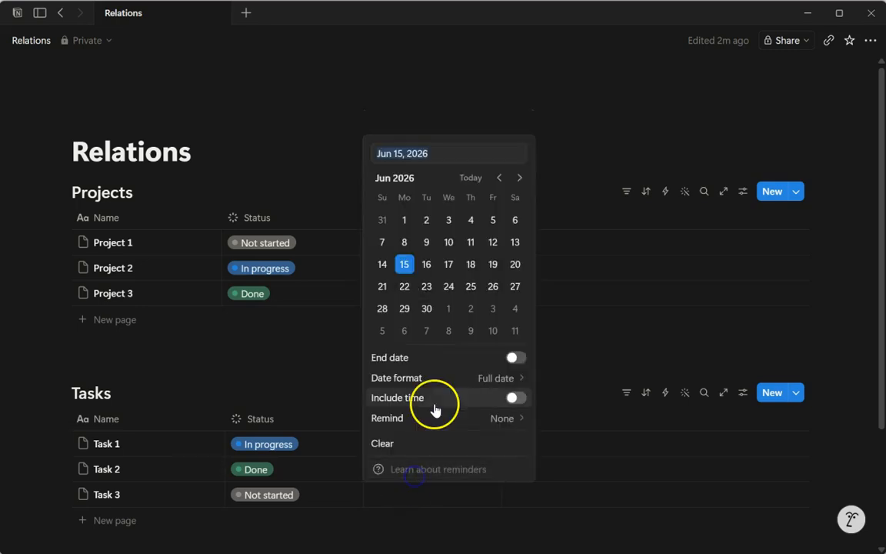
pyautogui.click(471, 241)
pyautogui.click(393, 508)
pyautogui.click(398, 503)
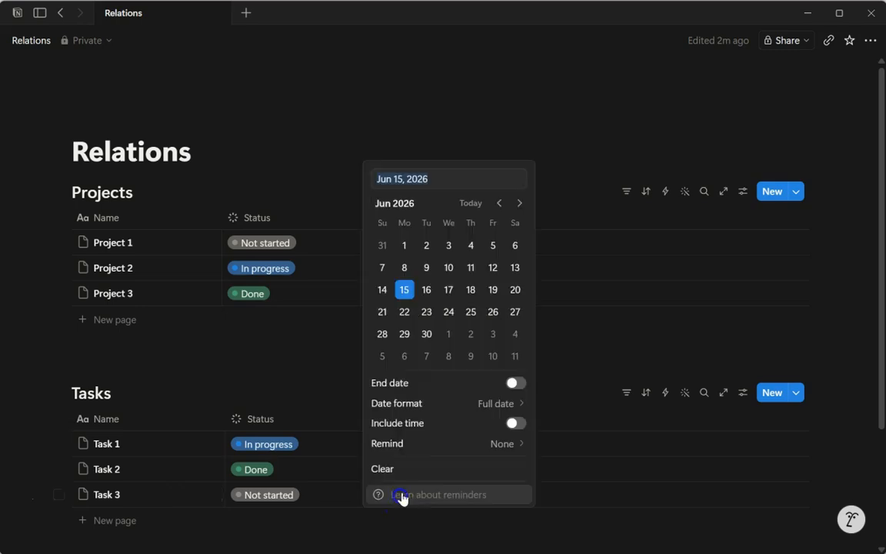
pyautogui.click(449, 267)
pyautogui.click(471, 313)
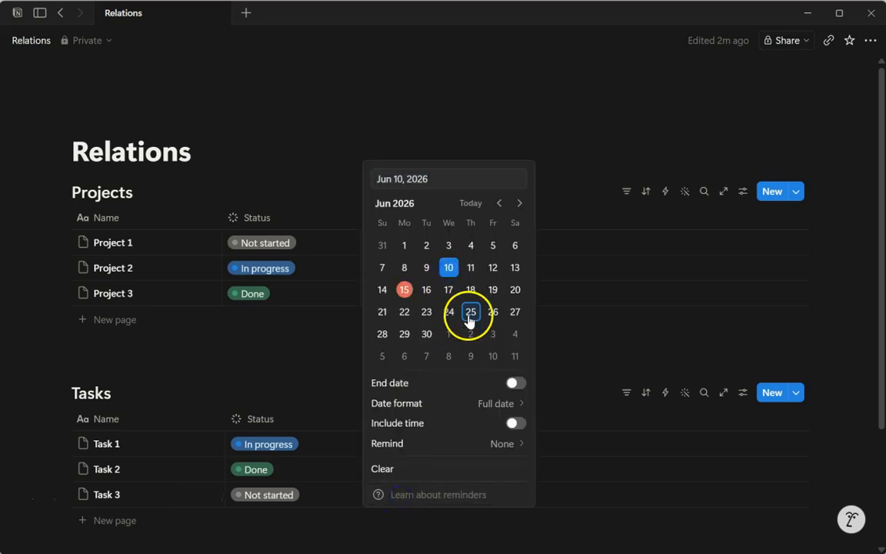
pyautogui.click(334, 353)
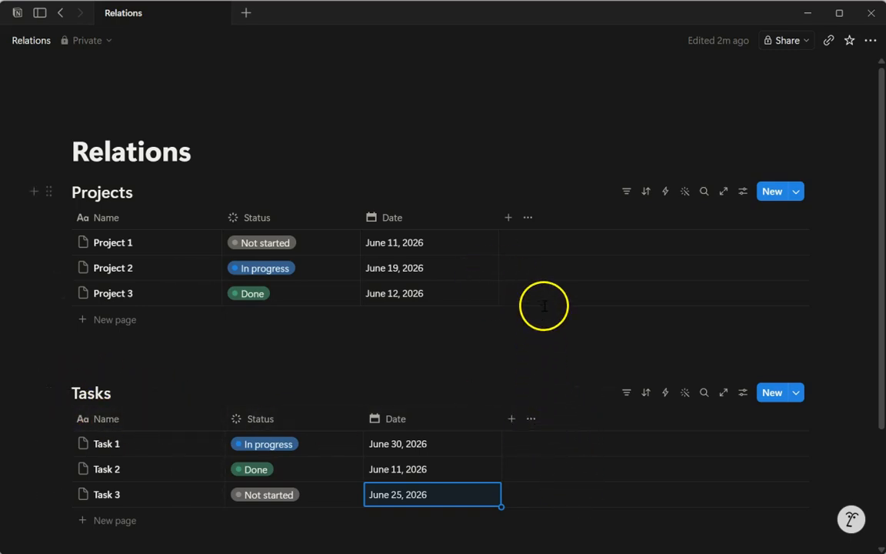
# Step: Add a two-way relation from the Projects database to the Tasks database on the Relations page, keeping the property names Tasks and Projects
pyautogui.click(508, 221)
pyautogui.scroll(-2, 628, 354)
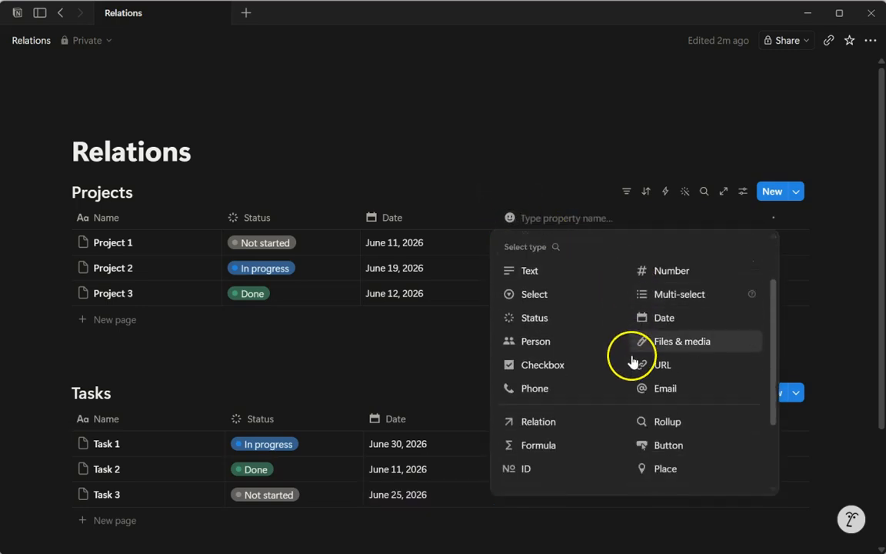
pyautogui.click(536, 421)
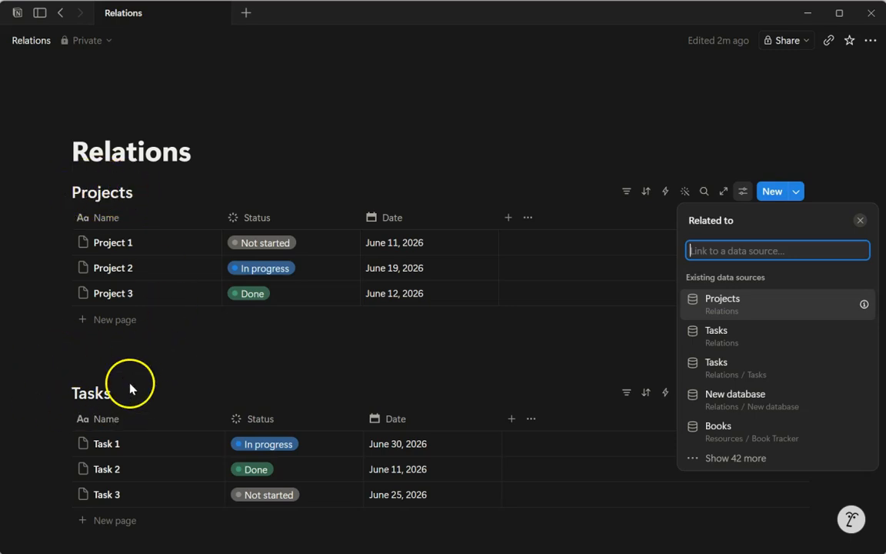
pyautogui.click(721, 338)
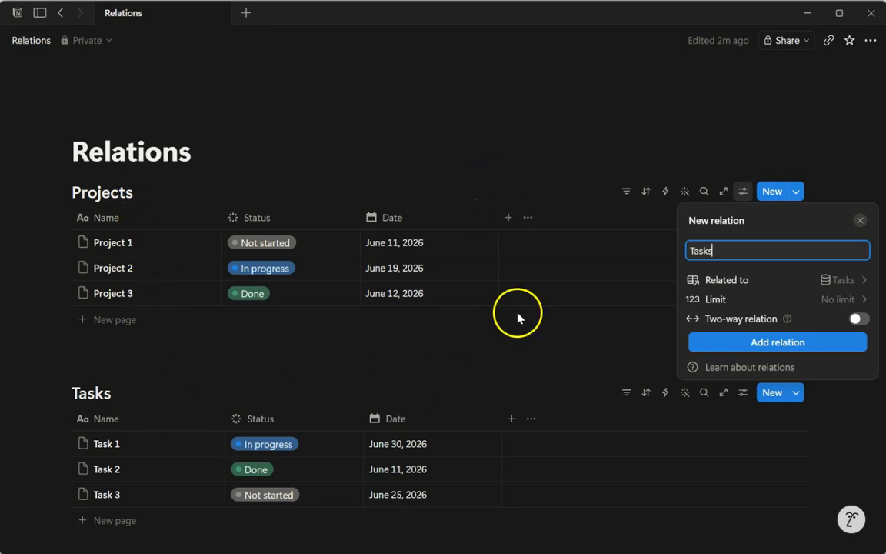
pyautogui.click(858, 320)
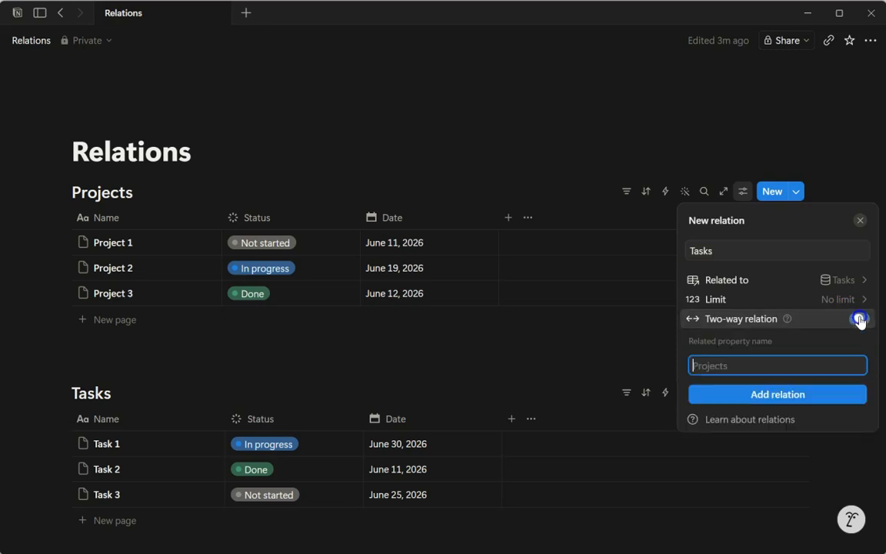
pyautogui.click(785, 395)
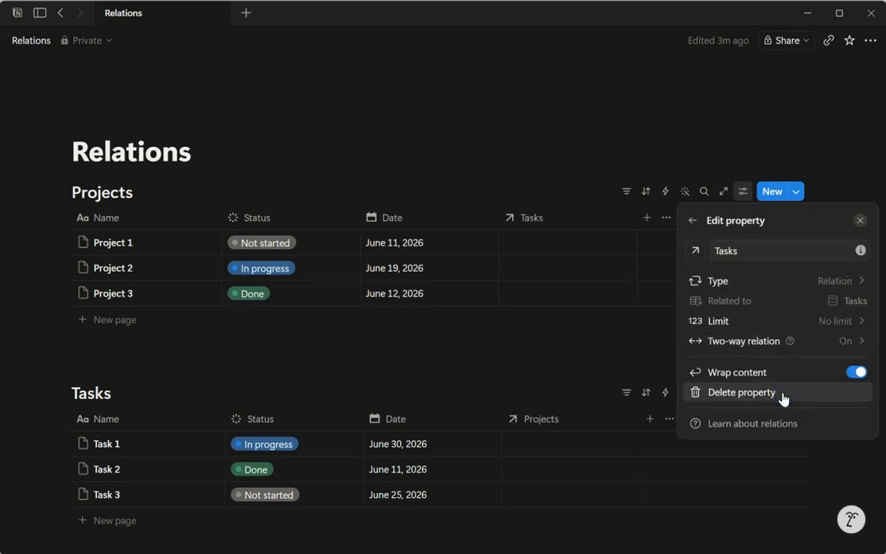
pyautogui.click(569, 159)
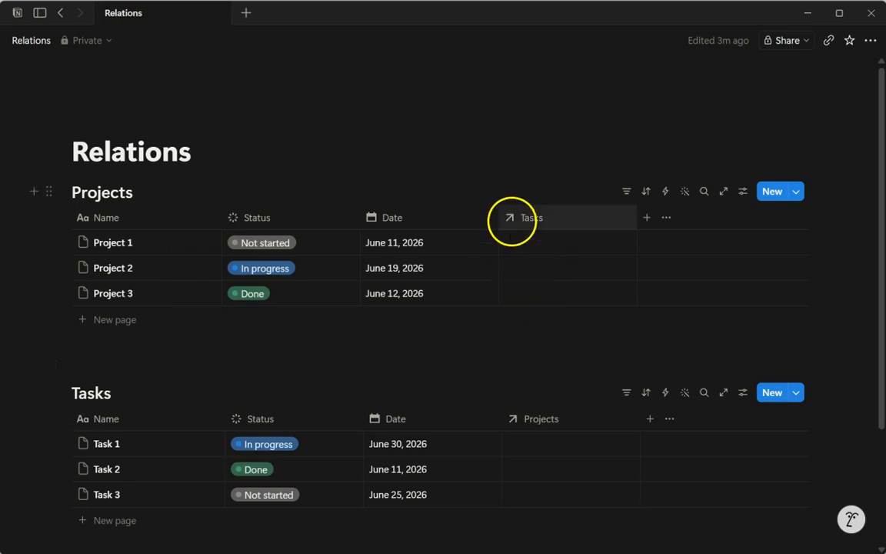
# Step: Change the icon of the Tasks relation property in the Projects database to the circled checkmark, found by filtering for "task"
pyautogui.click(512, 222)
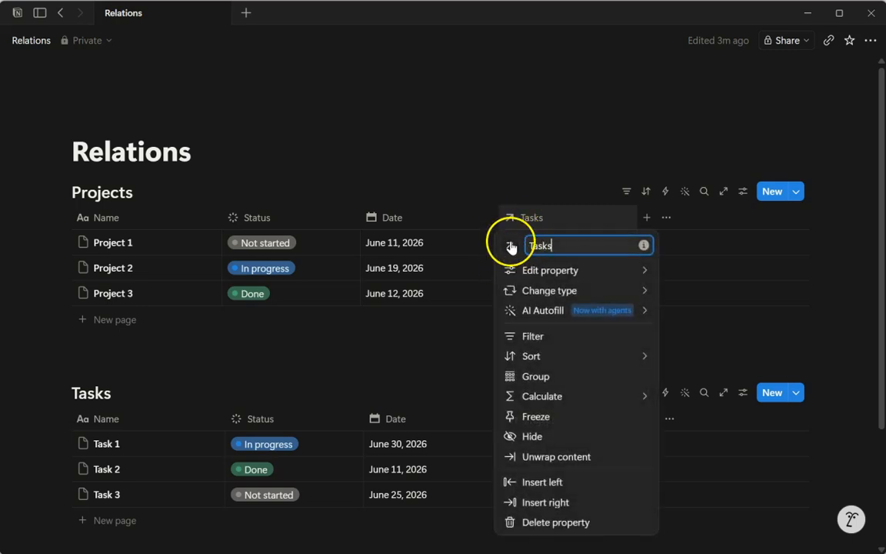
pyautogui.click(510, 248)
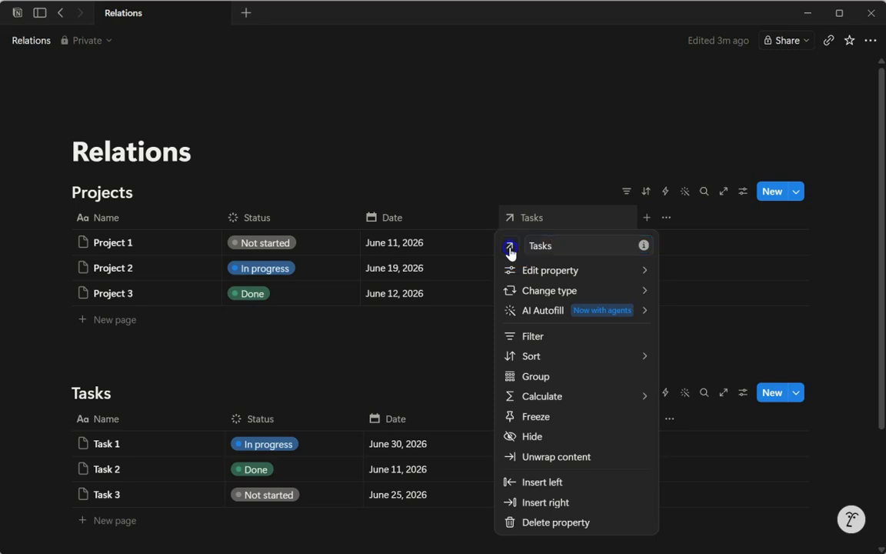
pyautogui.click(510, 250)
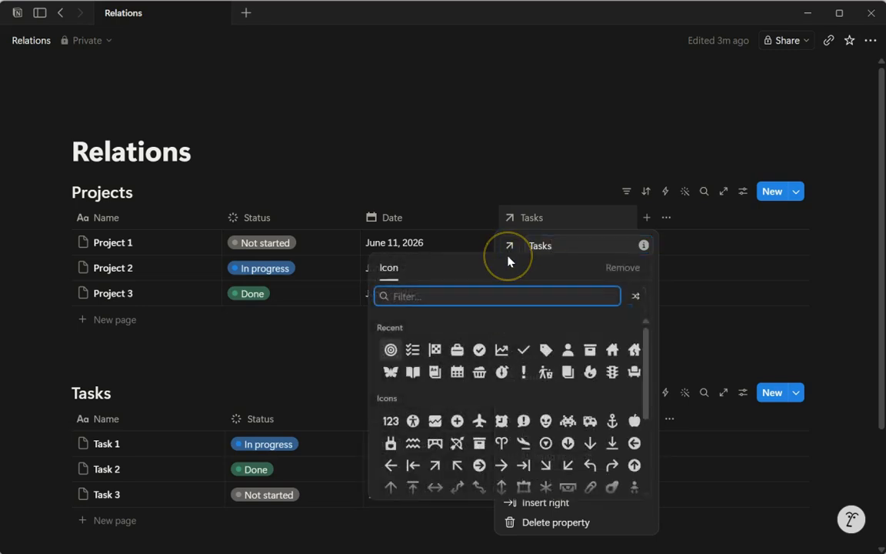
pyautogui.write('task')
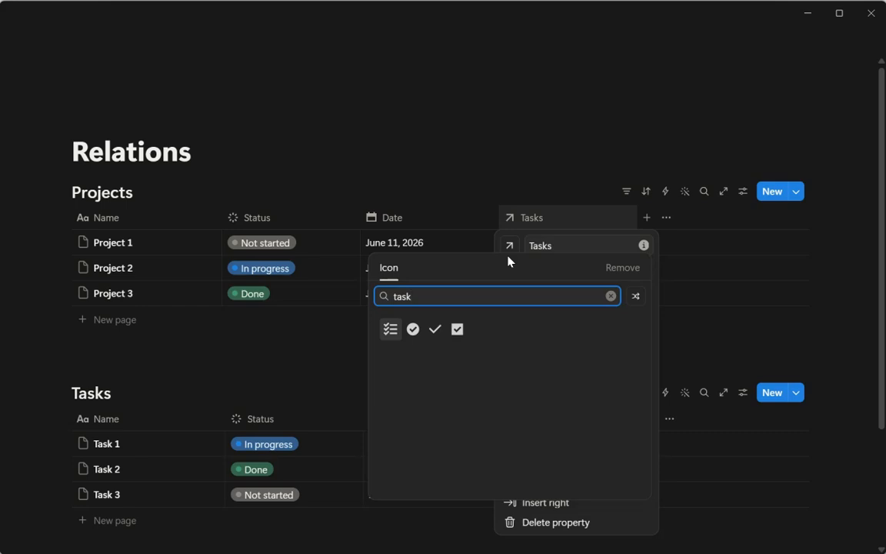
pyautogui.click(413, 329)
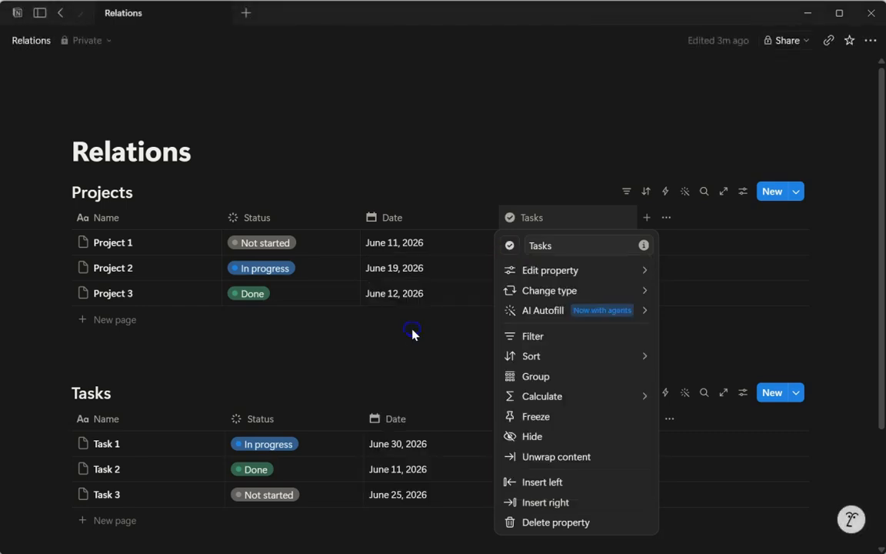
pyautogui.click(453, 168)
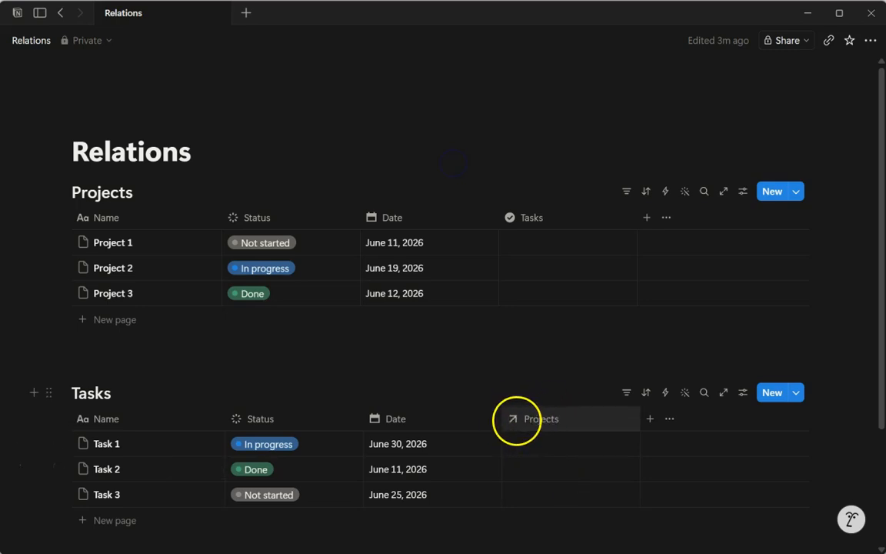
# Step: Change the icon of the Projects relation property in the Tasks database to the target, found by filtering for "projec"
pyautogui.click(520, 423)
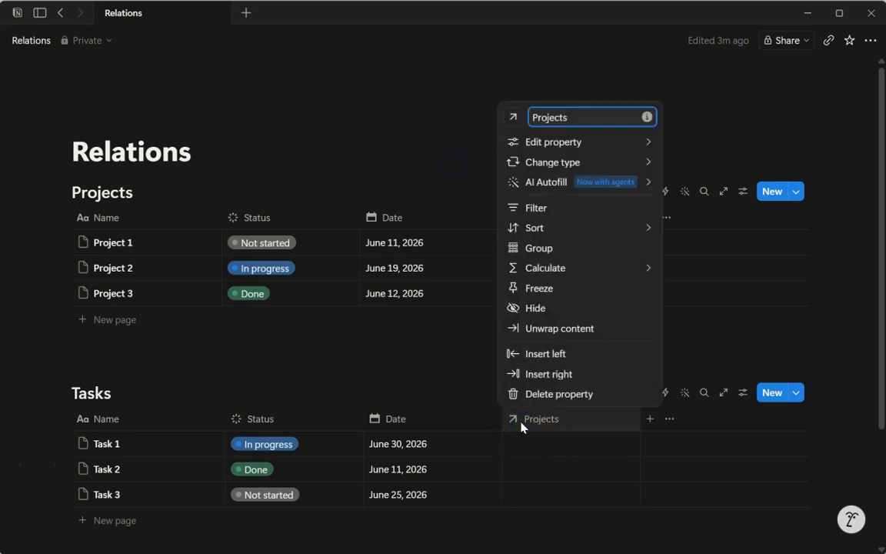
pyautogui.click(514, 119)
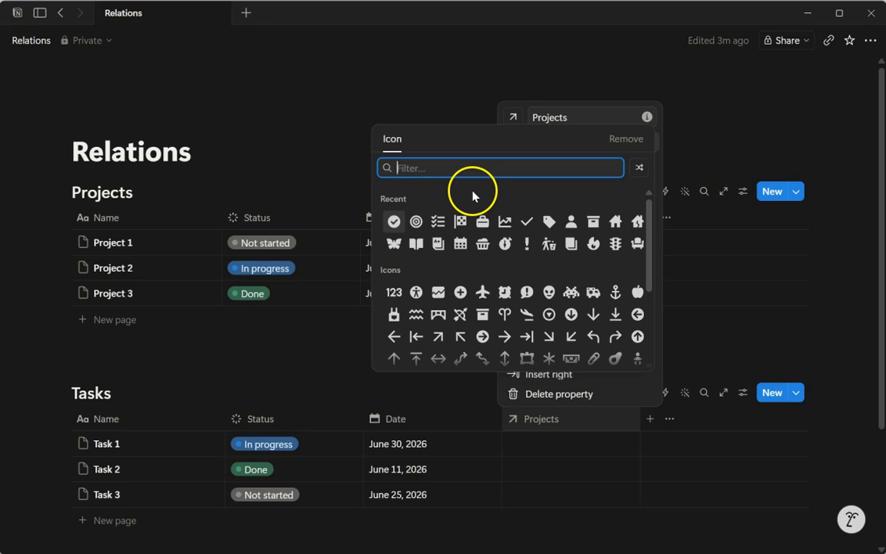
pyautogui.write('projec')
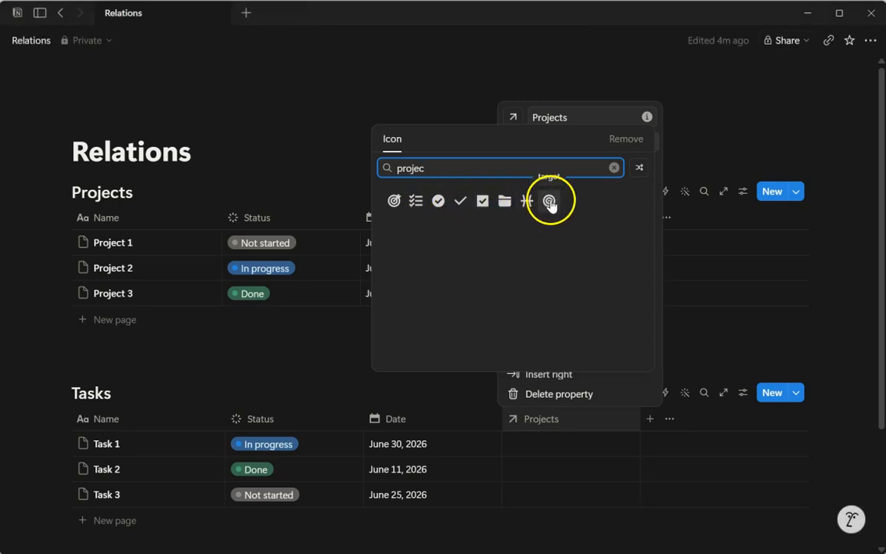
pyautogui.click(550, 201)
pyautogui.click(471, 332)
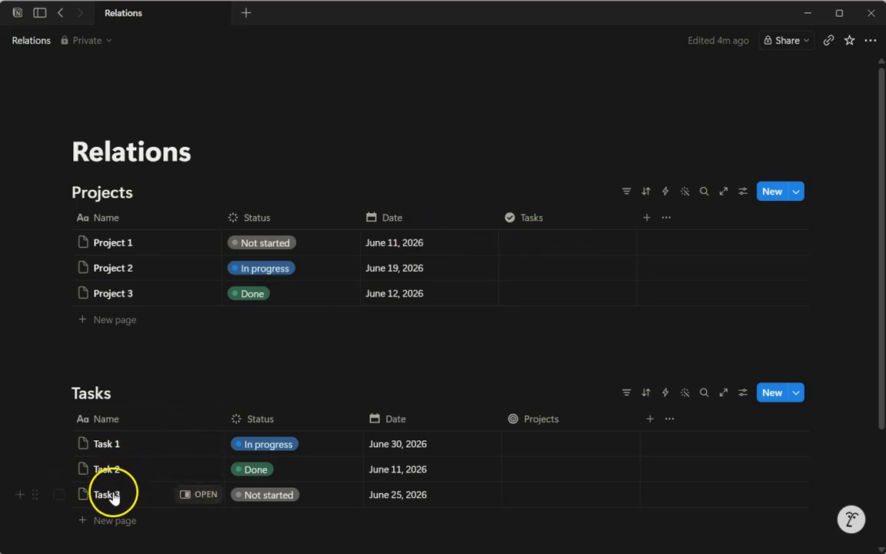
# Step: Link Task 2 and Task 3 to Project 1 through its Tasks relation property
pyautogui.click(548, 244)
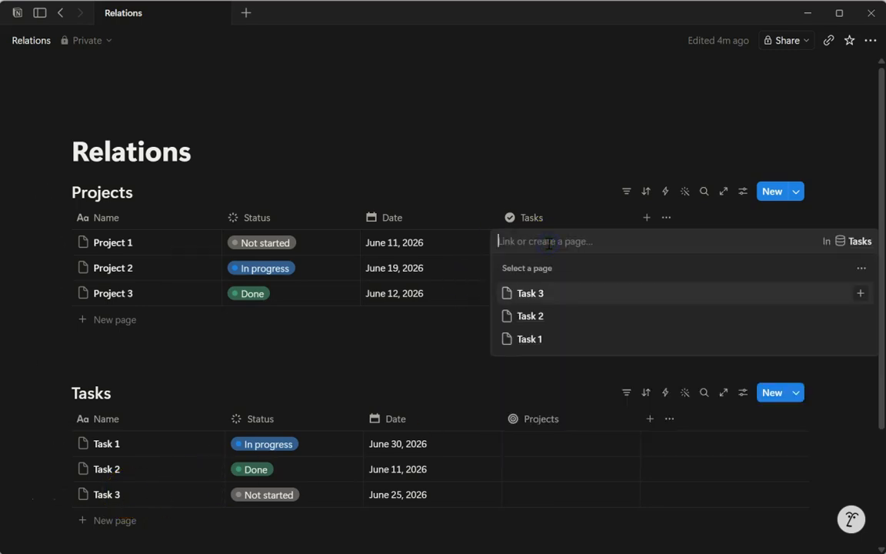
pyautogui.click(541, 323)
pyautogui.click(541, 345)
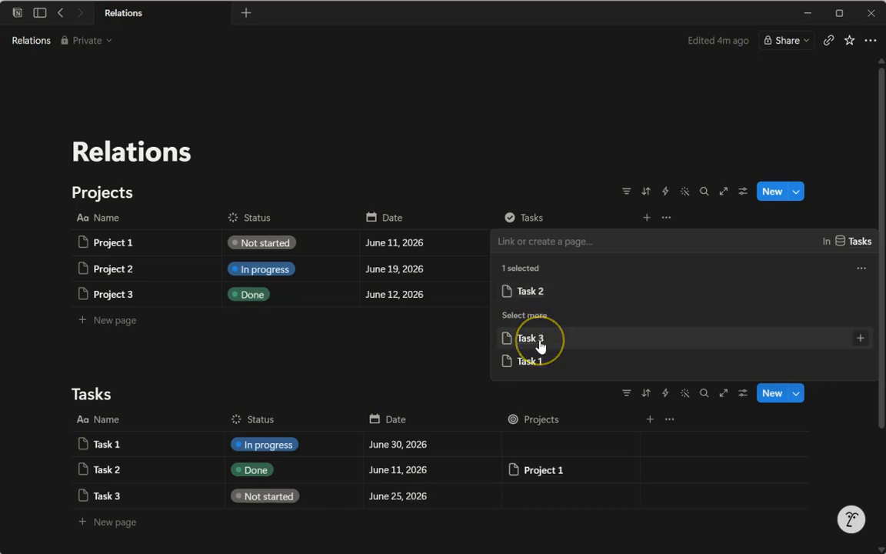
pyautogui.click(455, 121)
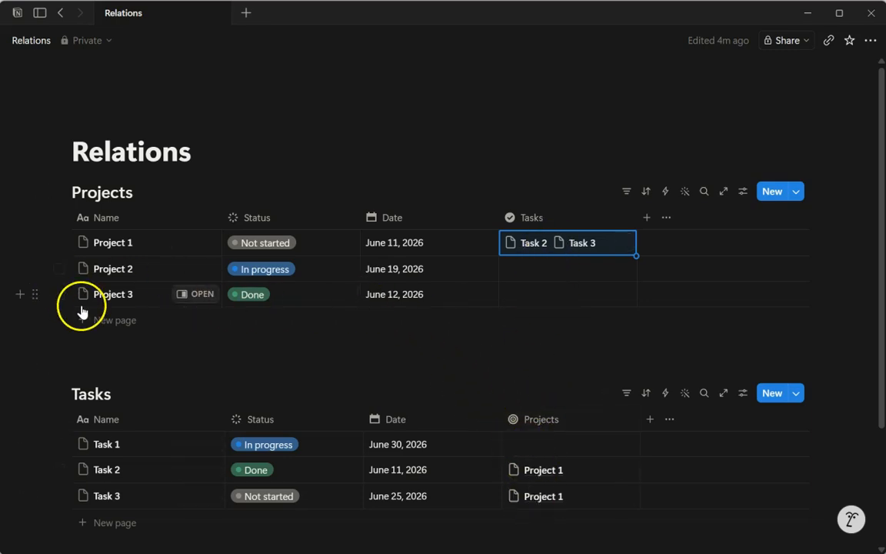
# Step: Link Task 2 to Project 3 through its Tasks relation property
pyautogui.click(530, 301)
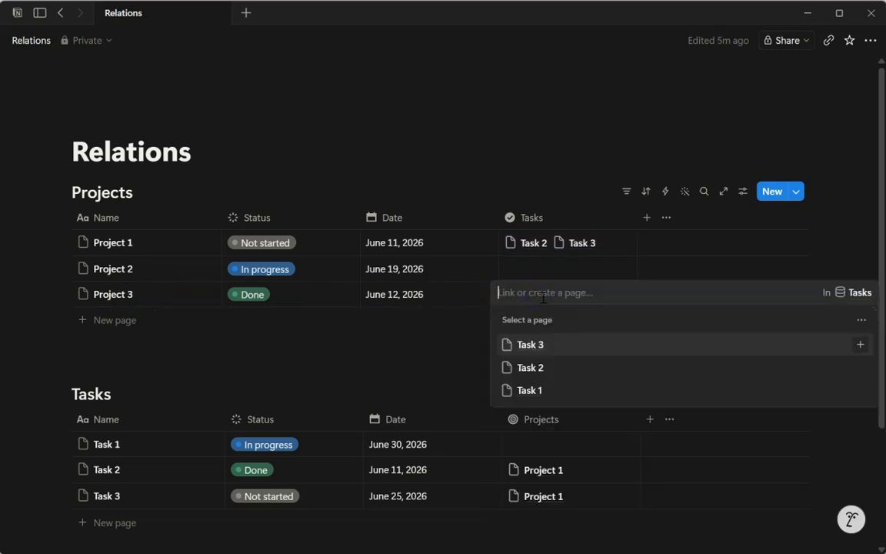
pyautogui.click(536, 370)
pyautogui.click(439, 352)
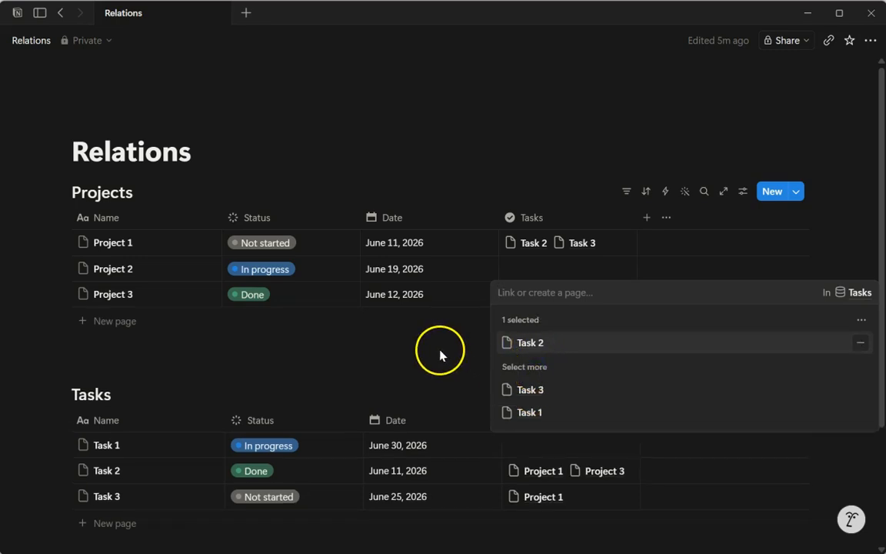